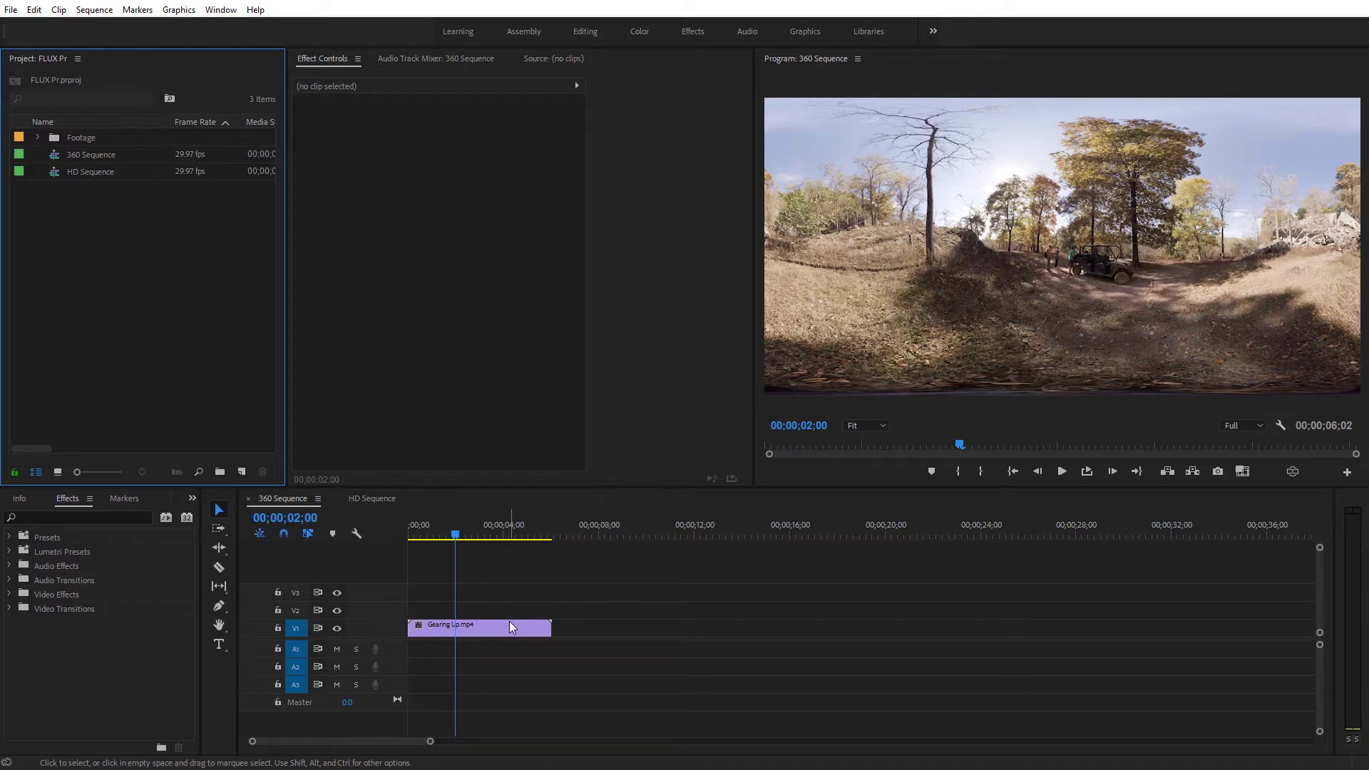
# Open the Mettle Globe Preview, dock it beside the timeline, and move the playhead to 00;00;02;15 to refresh the preview.
pyautogui.moveTo(509, 625)
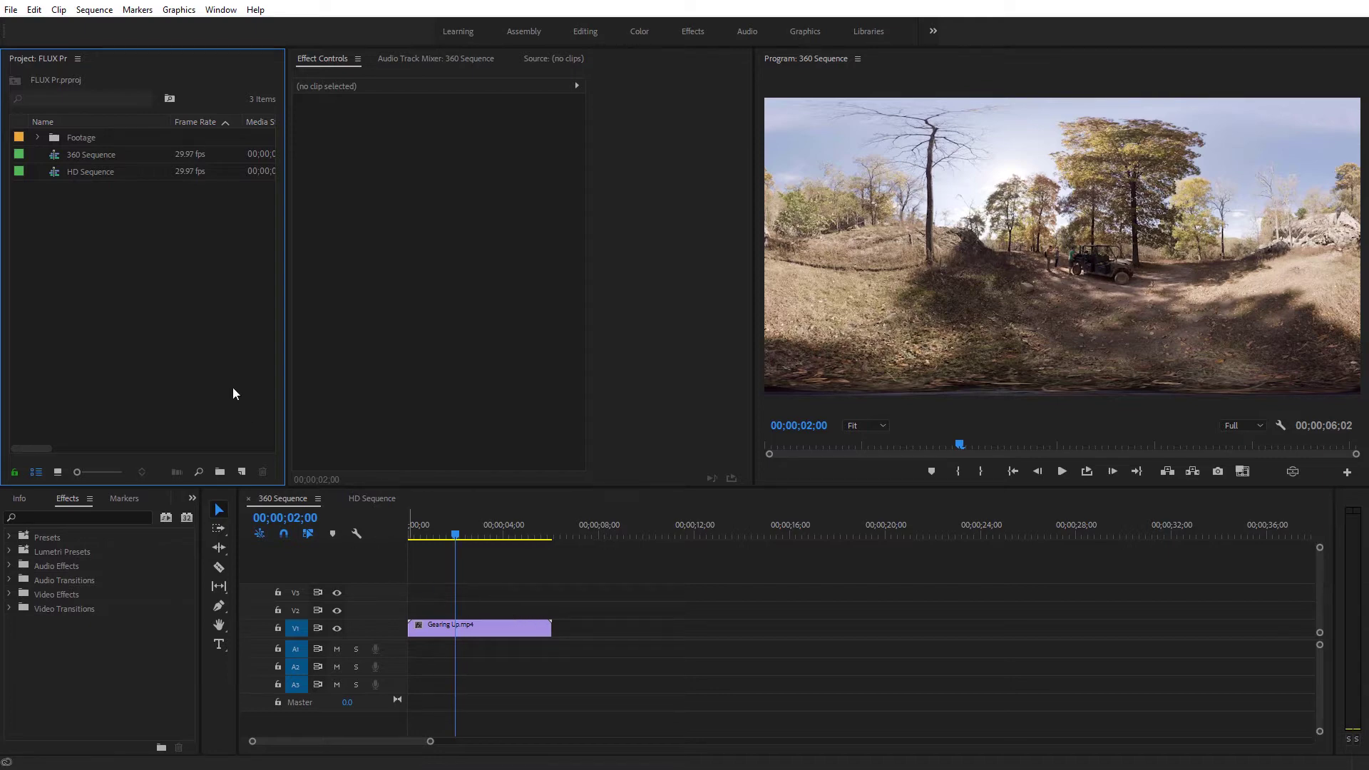
pyautogui.click(218, 10)
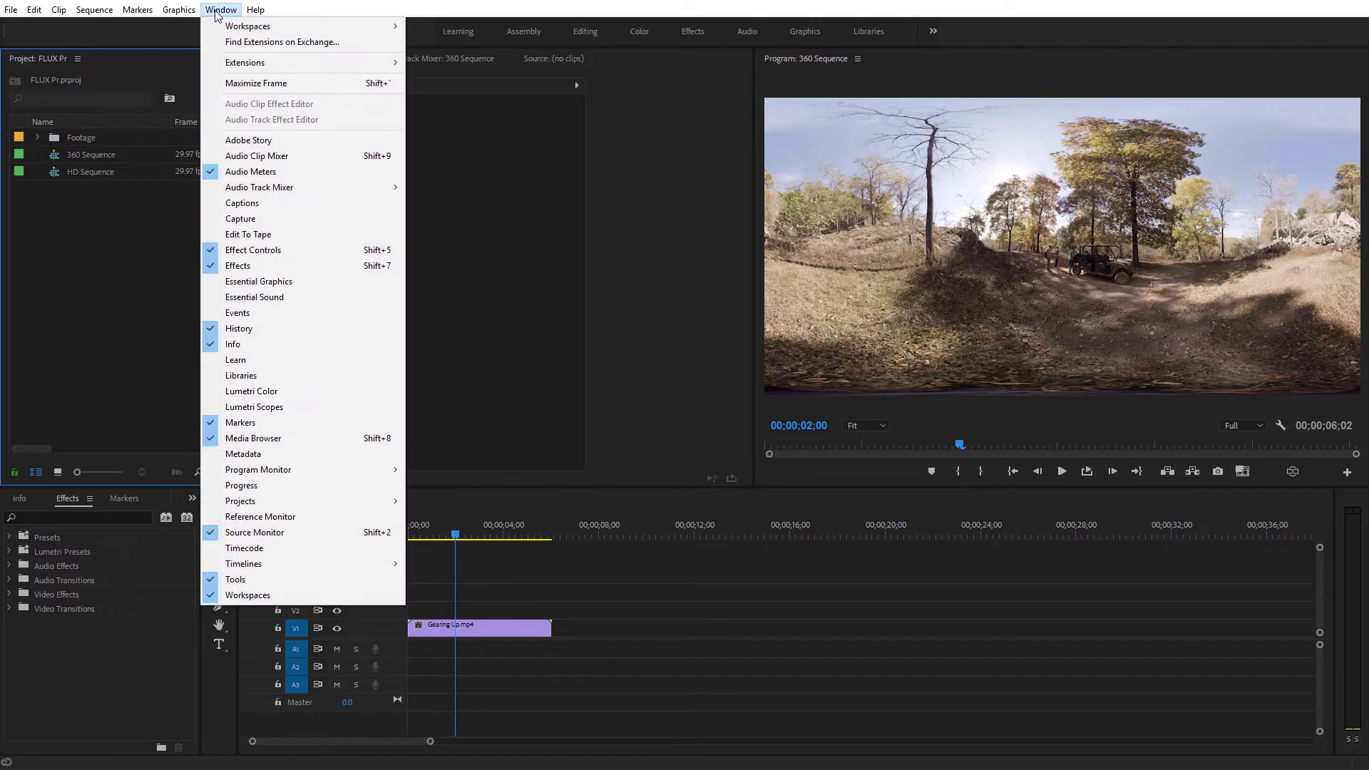
pyautogui.moveTo(262, 64)
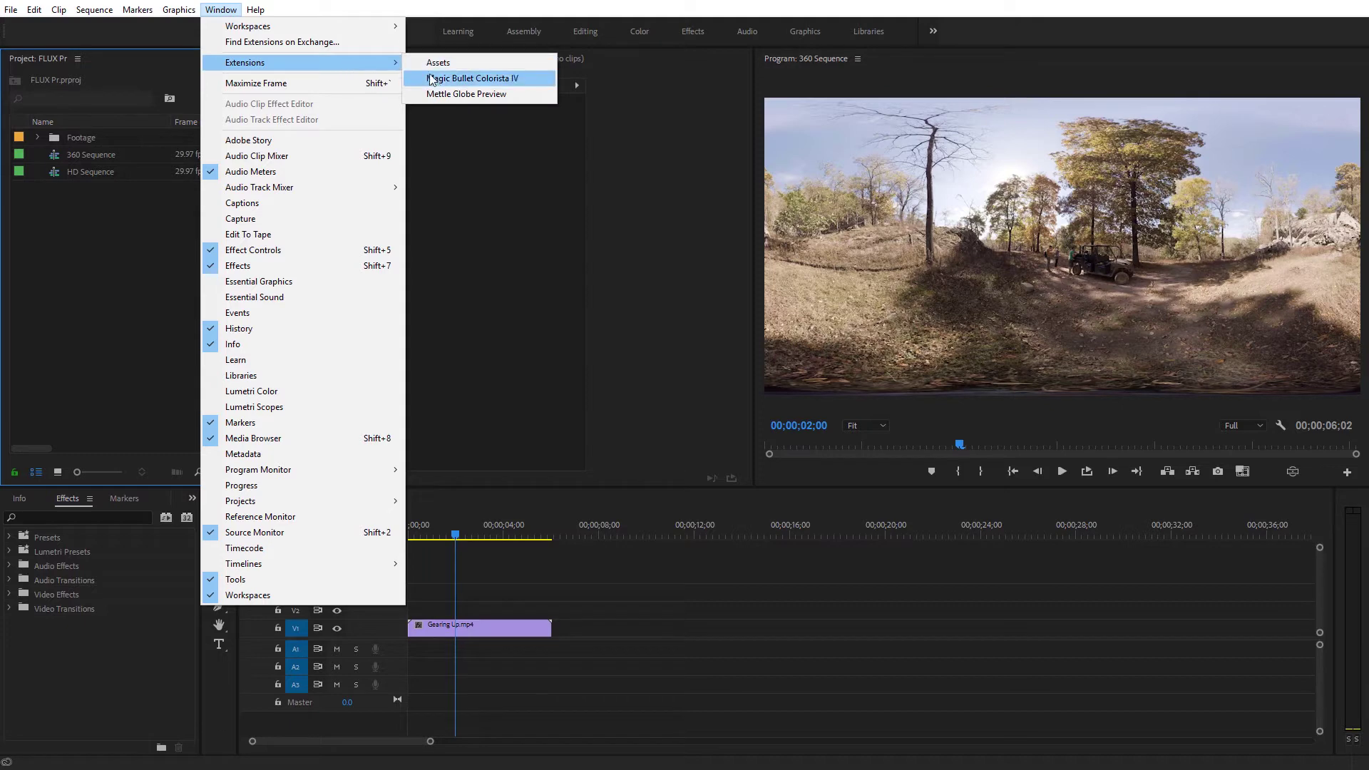
pyautogui.click(441, 95)
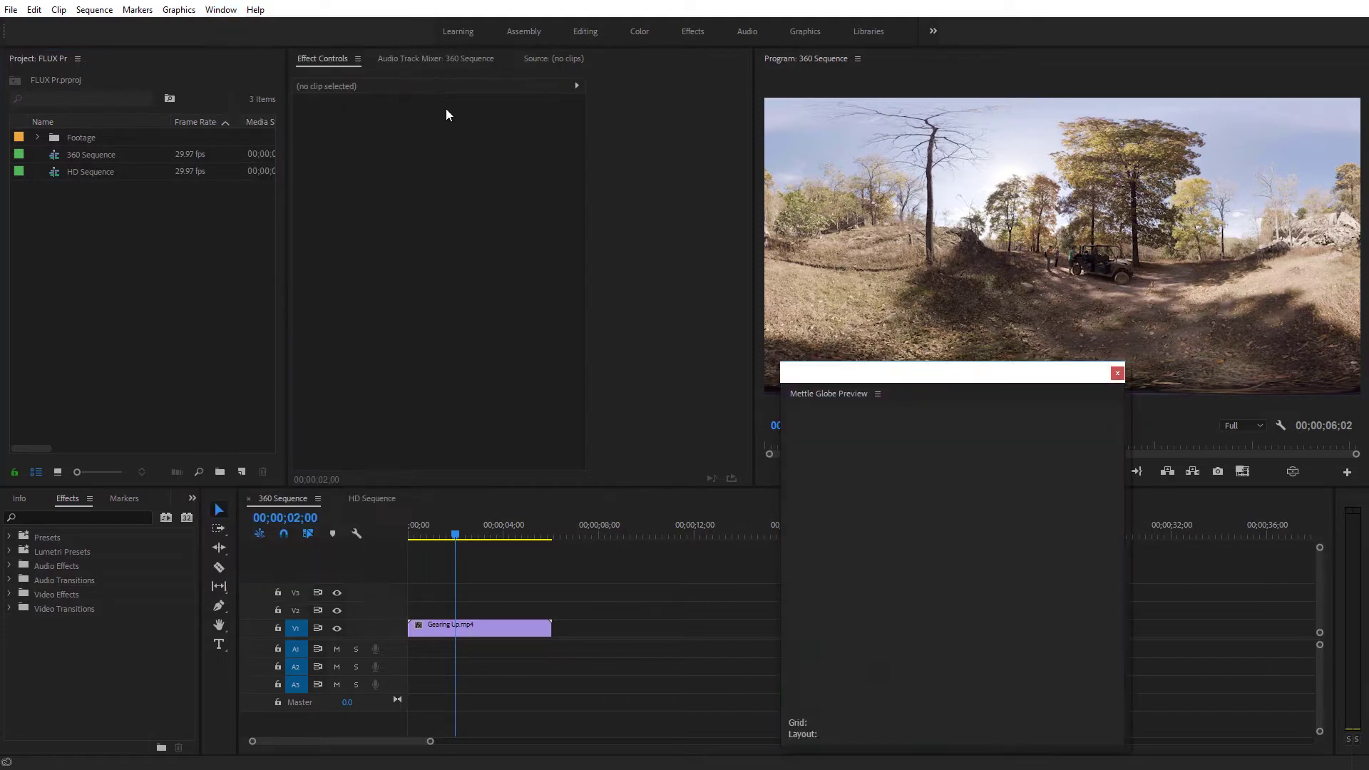
pyautogui.moveTo(812, 394); pyautogui.dragTo(1308, 618)
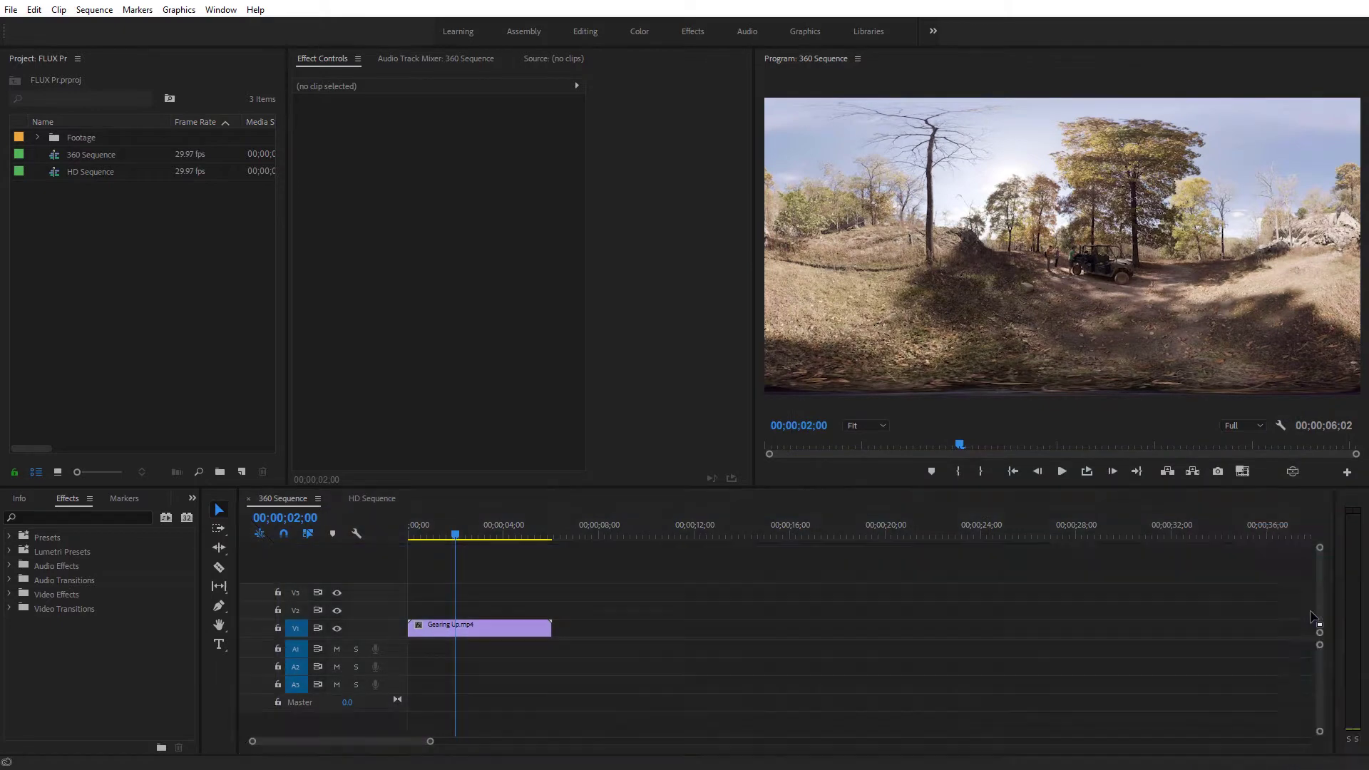
pyautogui.moveTo(787, 565); pyautogui.dragTo(961, 565)
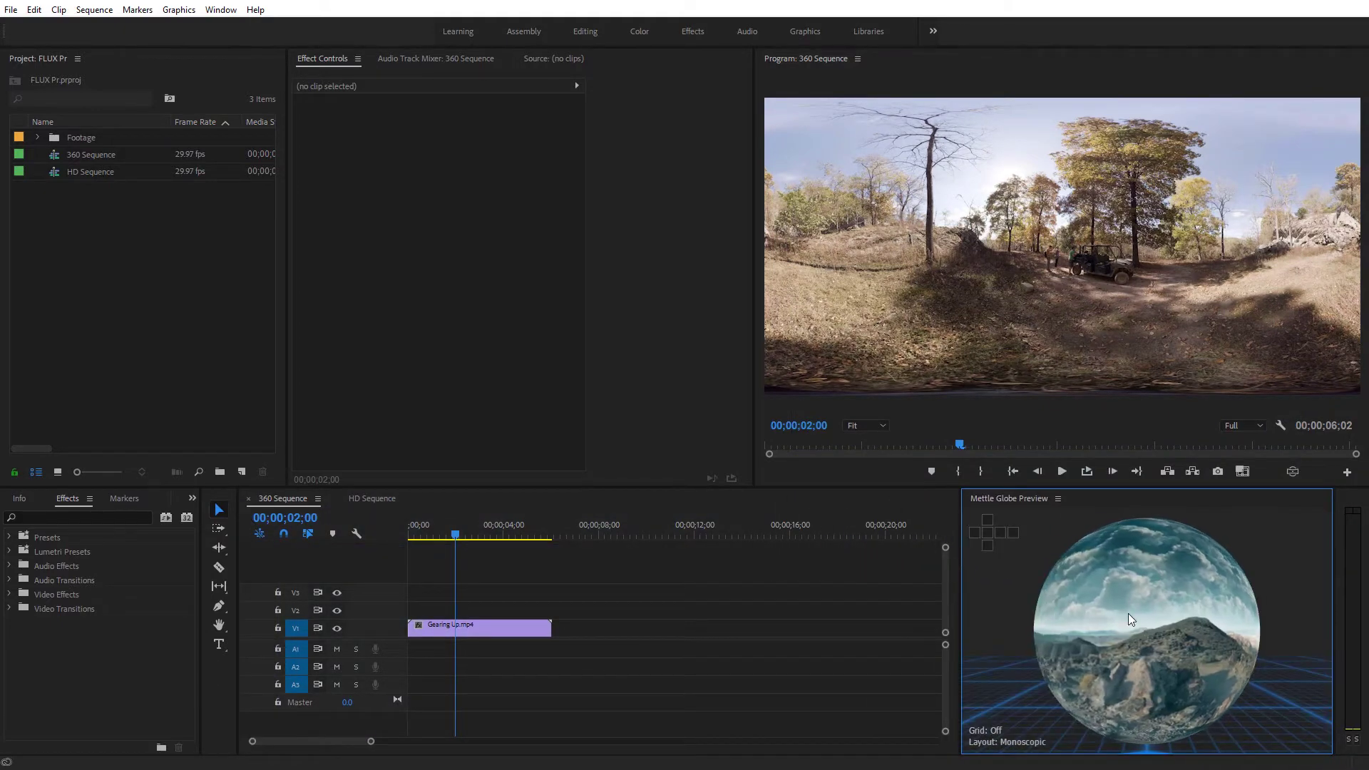
pyautogui.moveTo(456, 533); pyautogui.dragTo(468, 533)
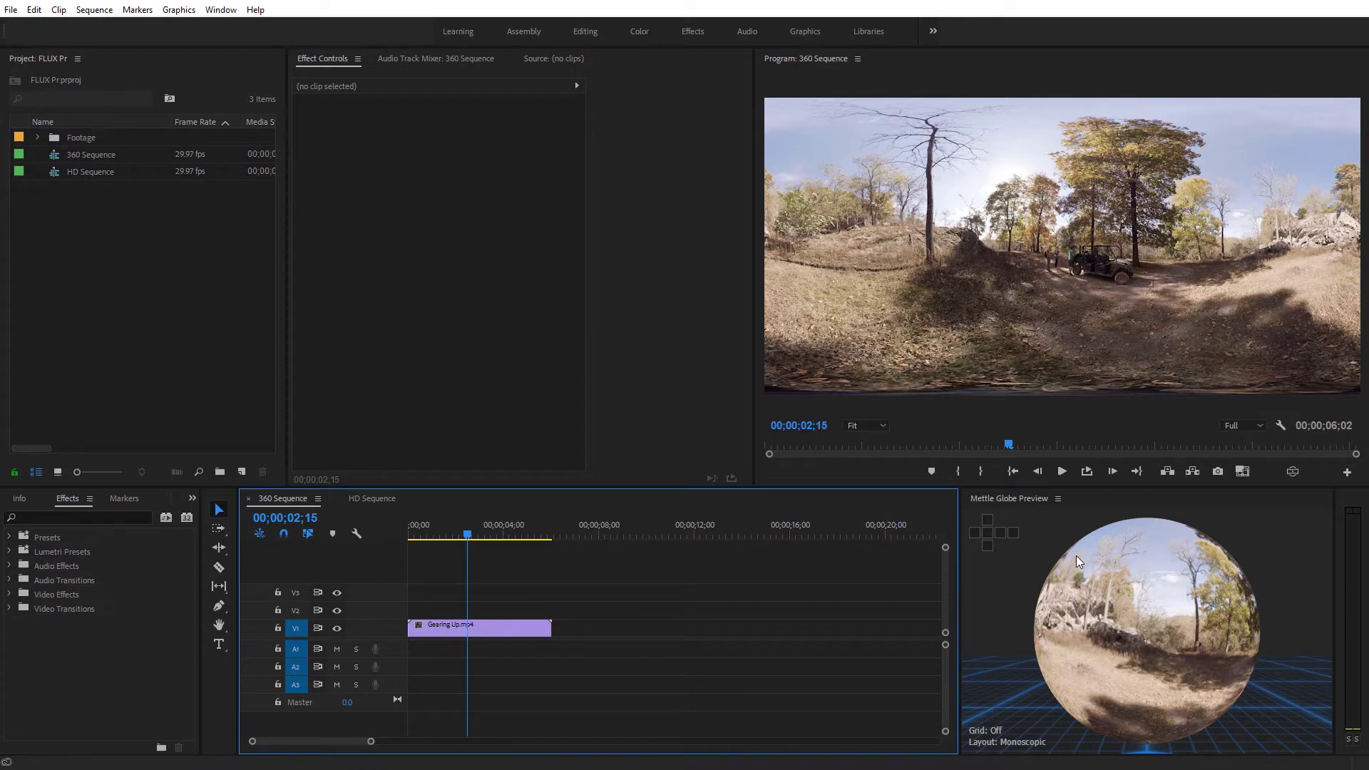
# Look around the 360 footage in the Program monitor's VR view, then return to the flat equirectangular display.
pyautogui.click(1294, 471)
pyautogui.moveTo(1186, 360); pyautogui.dragTo(1016, 212)
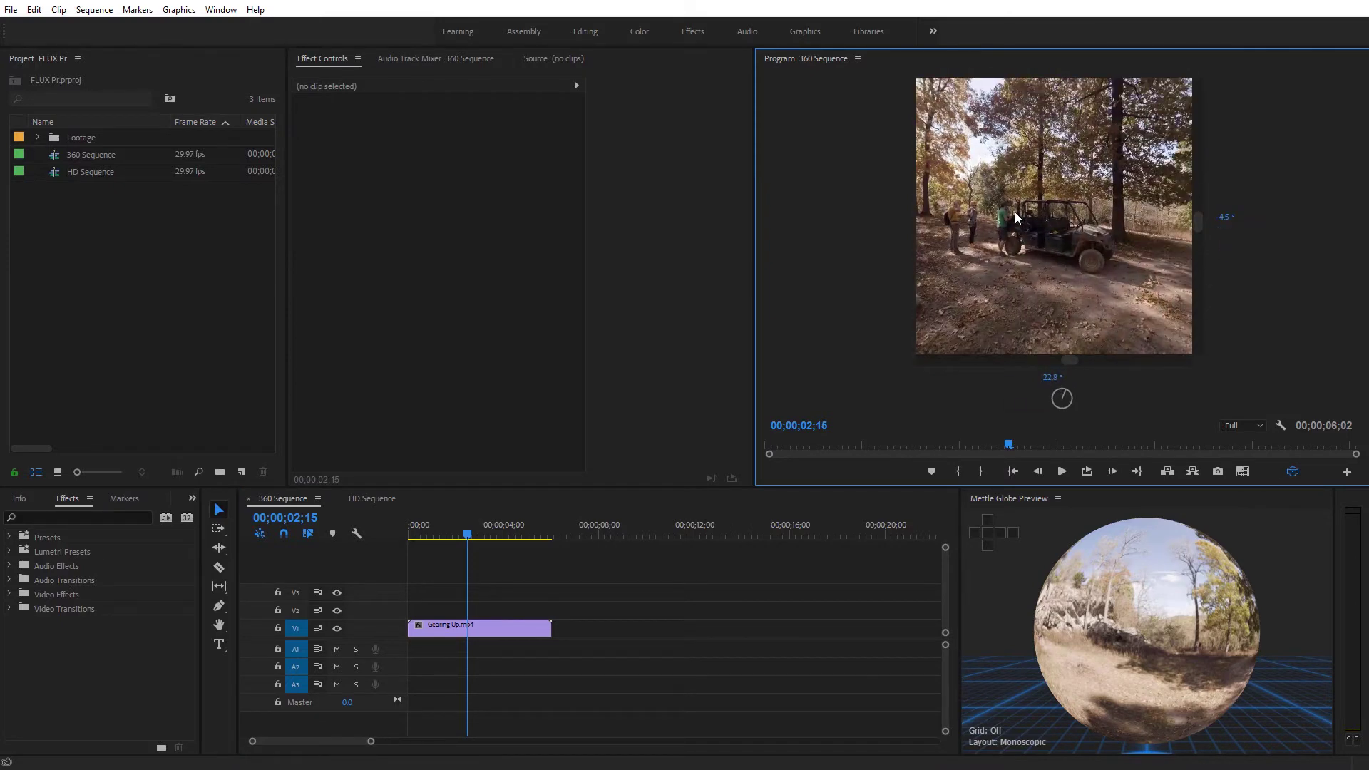
pyautogui.click(1292, 472)
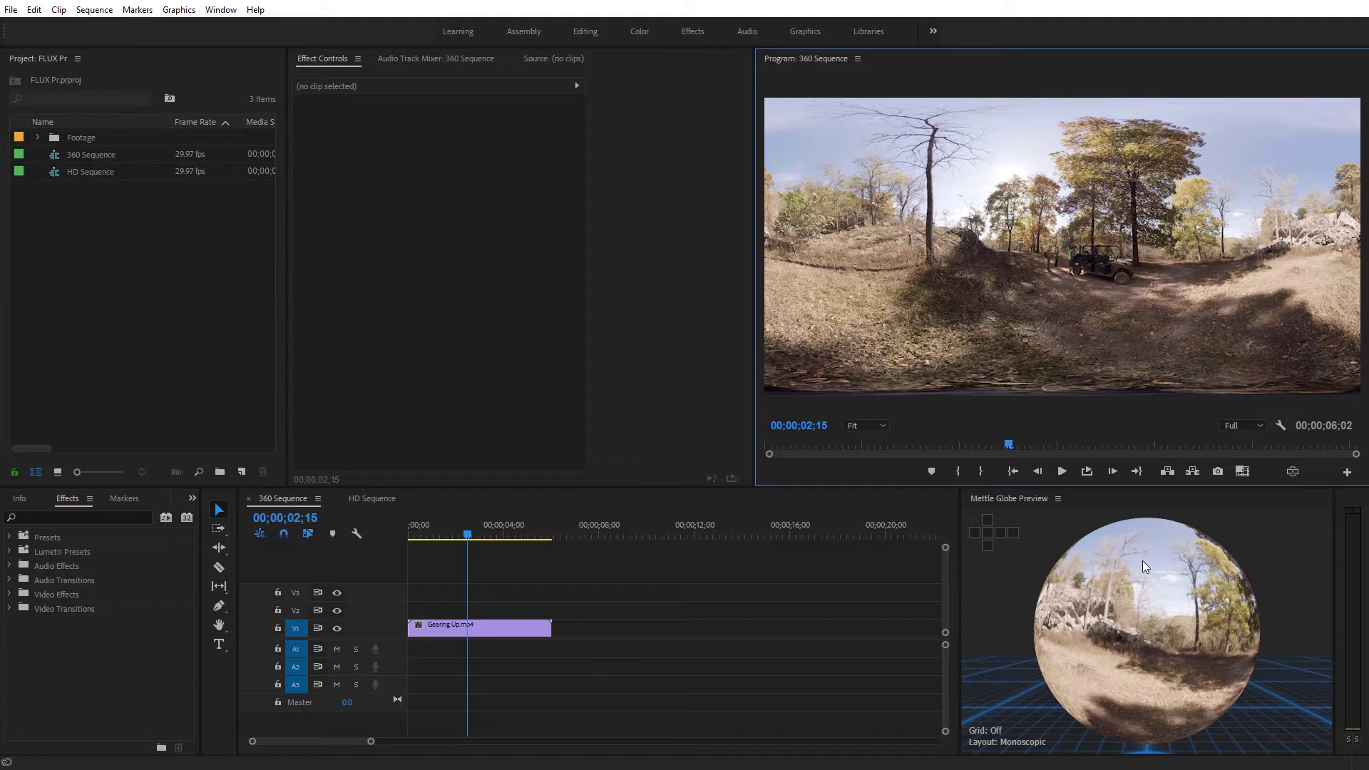
# Switch the globe preview to its inside view and turn it to face the vehicle and people.
pyautogui.doubleClick(1123, 614)
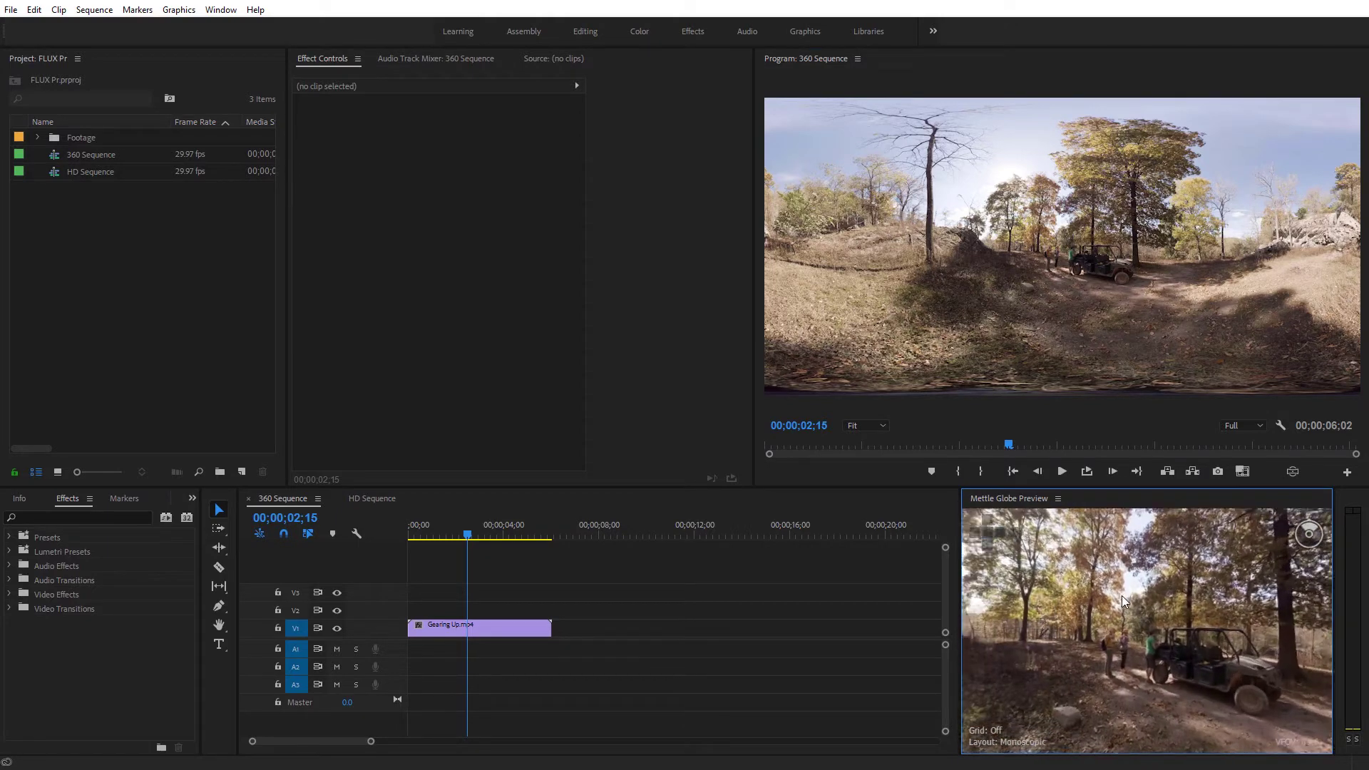
pyautogui.moveTo(1124, 592); pyautogui.dragTo(1102, 521)
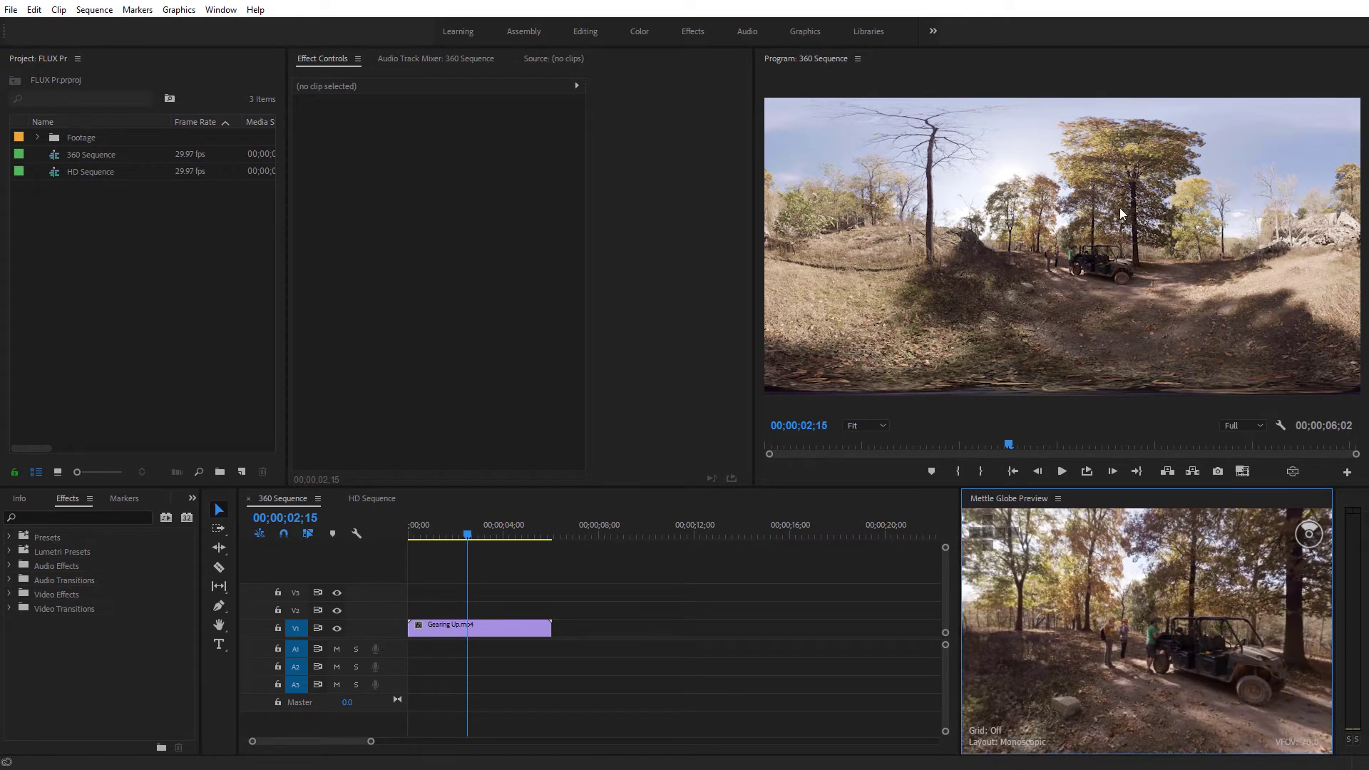
pyautogui.moveTo(1143, 580); pyautogui.dragTo(1114, 570)
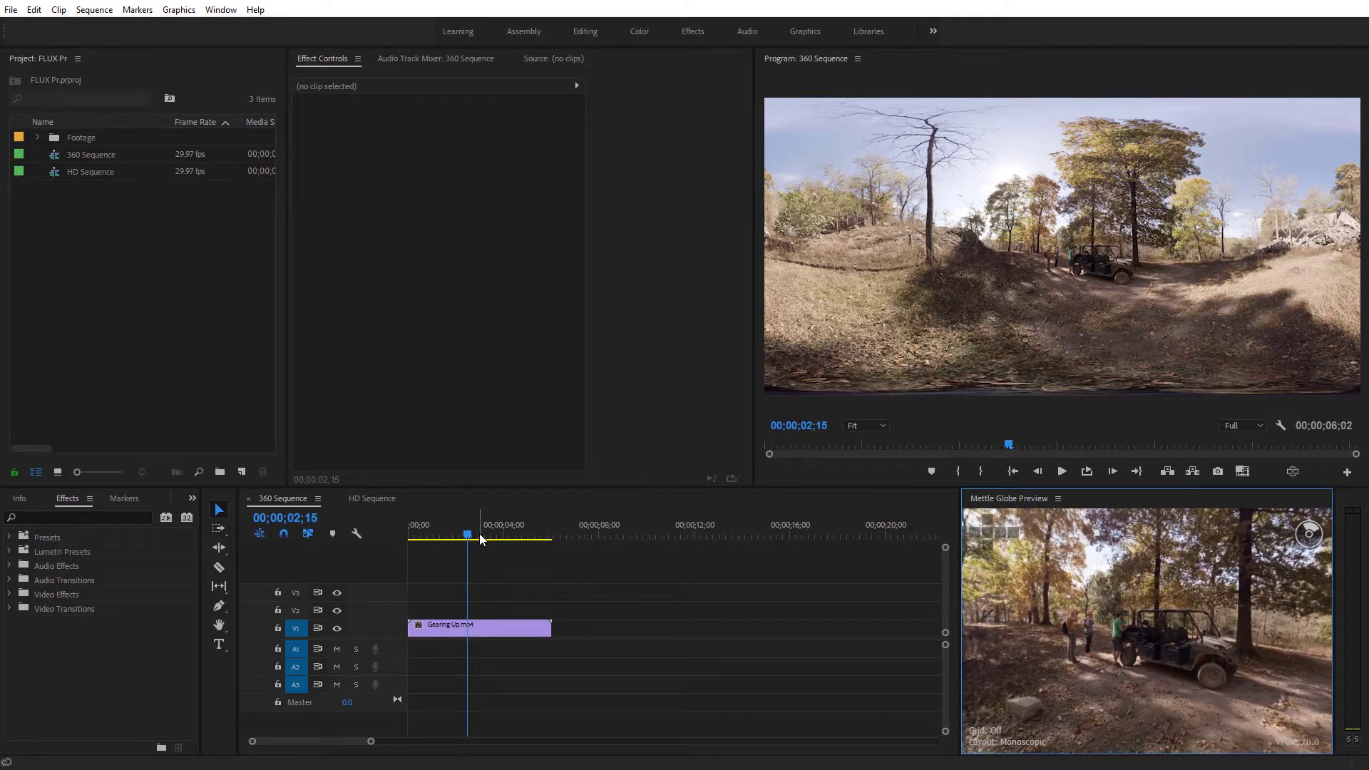
# Find the Mettle Flux effect, apply it to the Gearing Up.mp4 clip, and set its frame layout to Monoscopic.
pyautogui.click(103, 519)
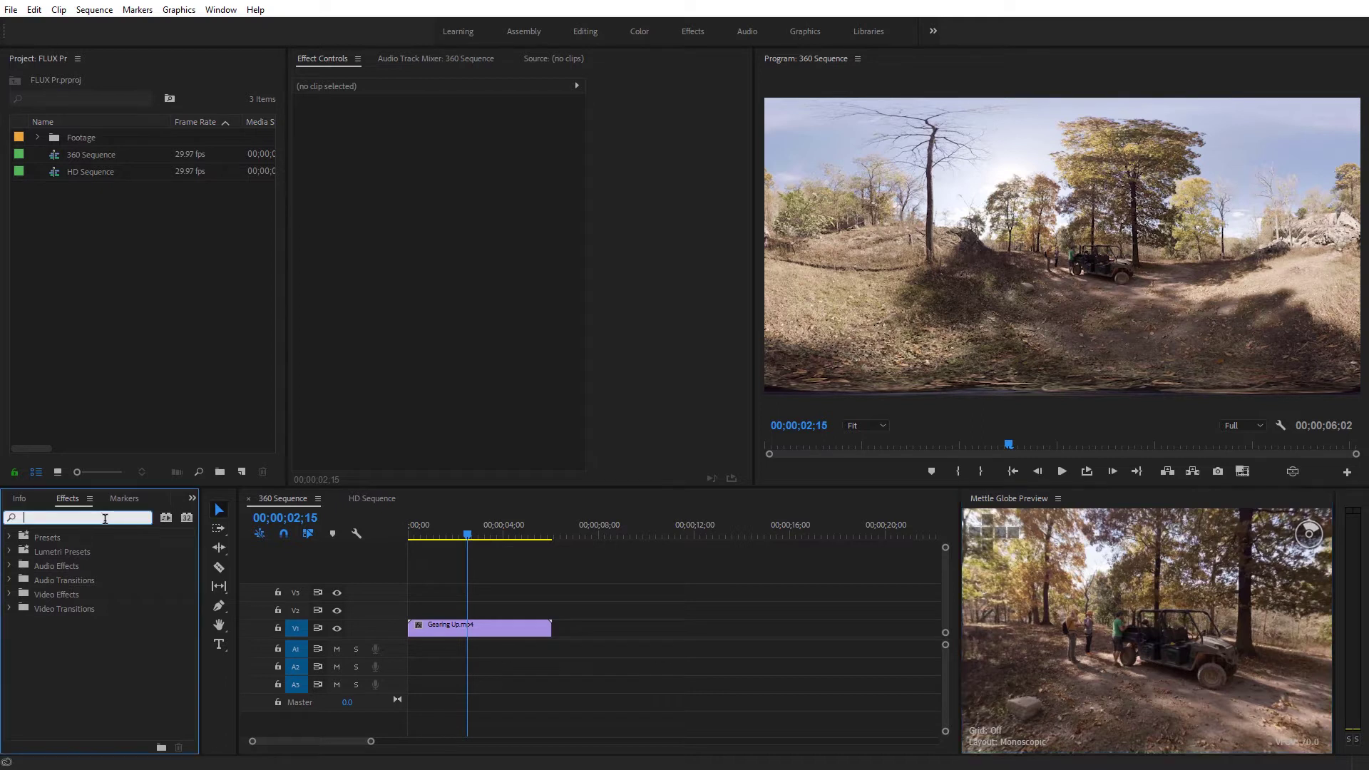
pyautogui.write('flux')
pyautogui.moveTo(69, 620); pyautogui.dragTo(455, 625)
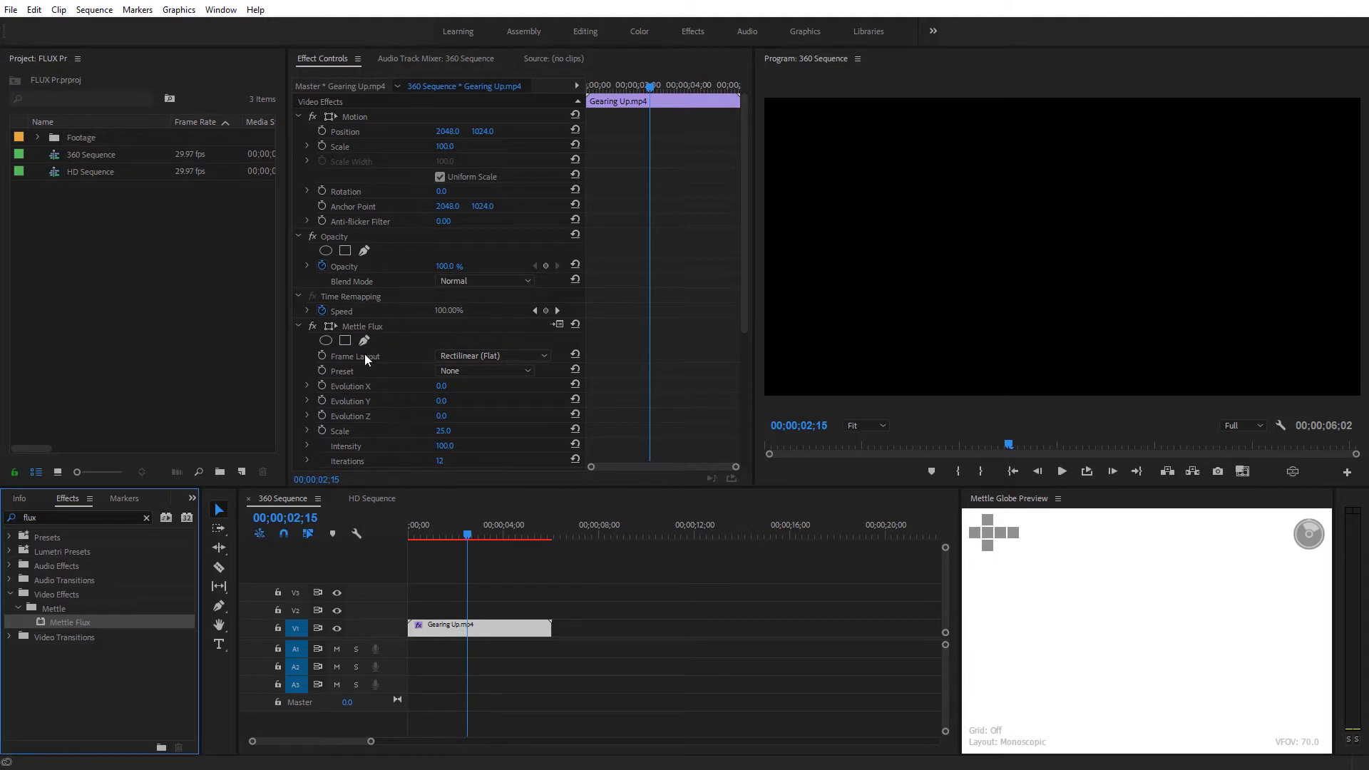
pyautogui.click(467, 356)
pyautogui.click(479, 371)
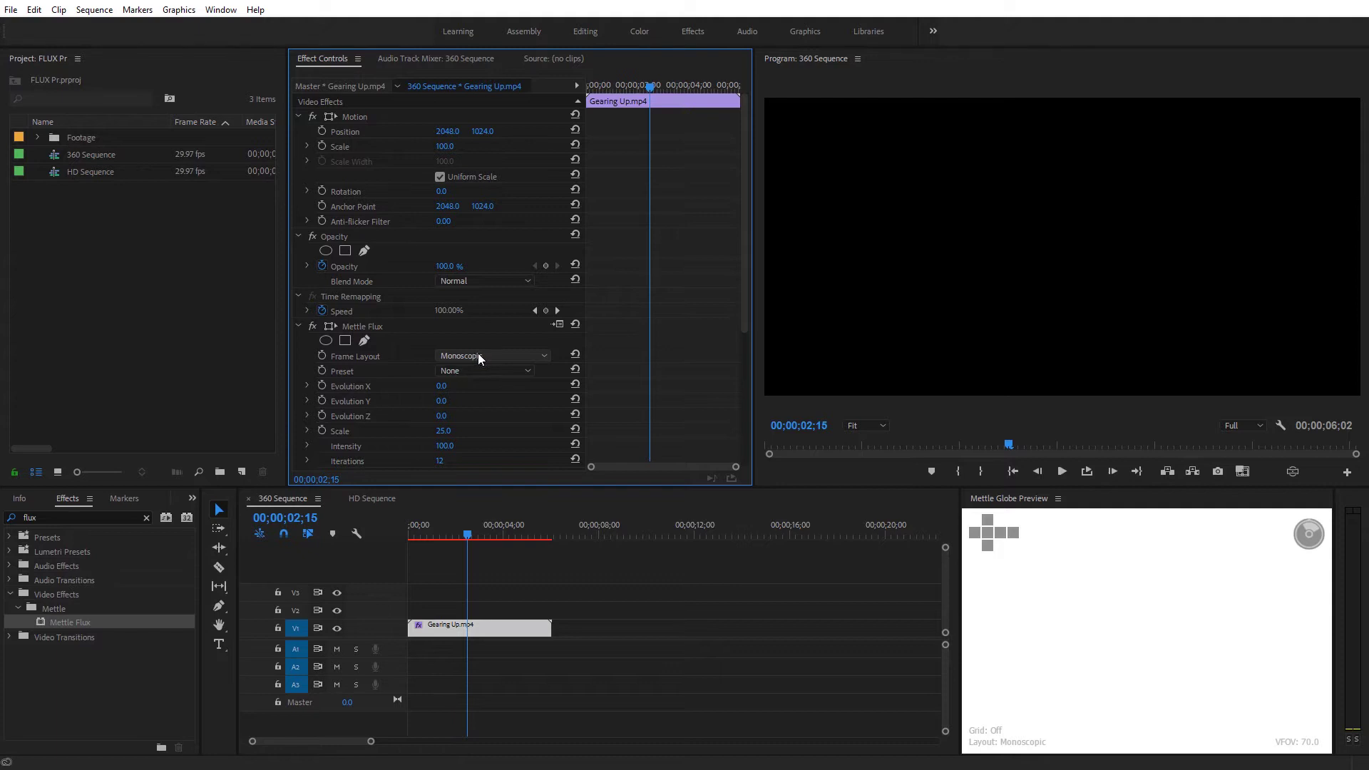
# Set the Program monitor's playback resolution to 1/4 and the Mettle Flux blending mode to Normal.
pyautogui.click(1235, 426)
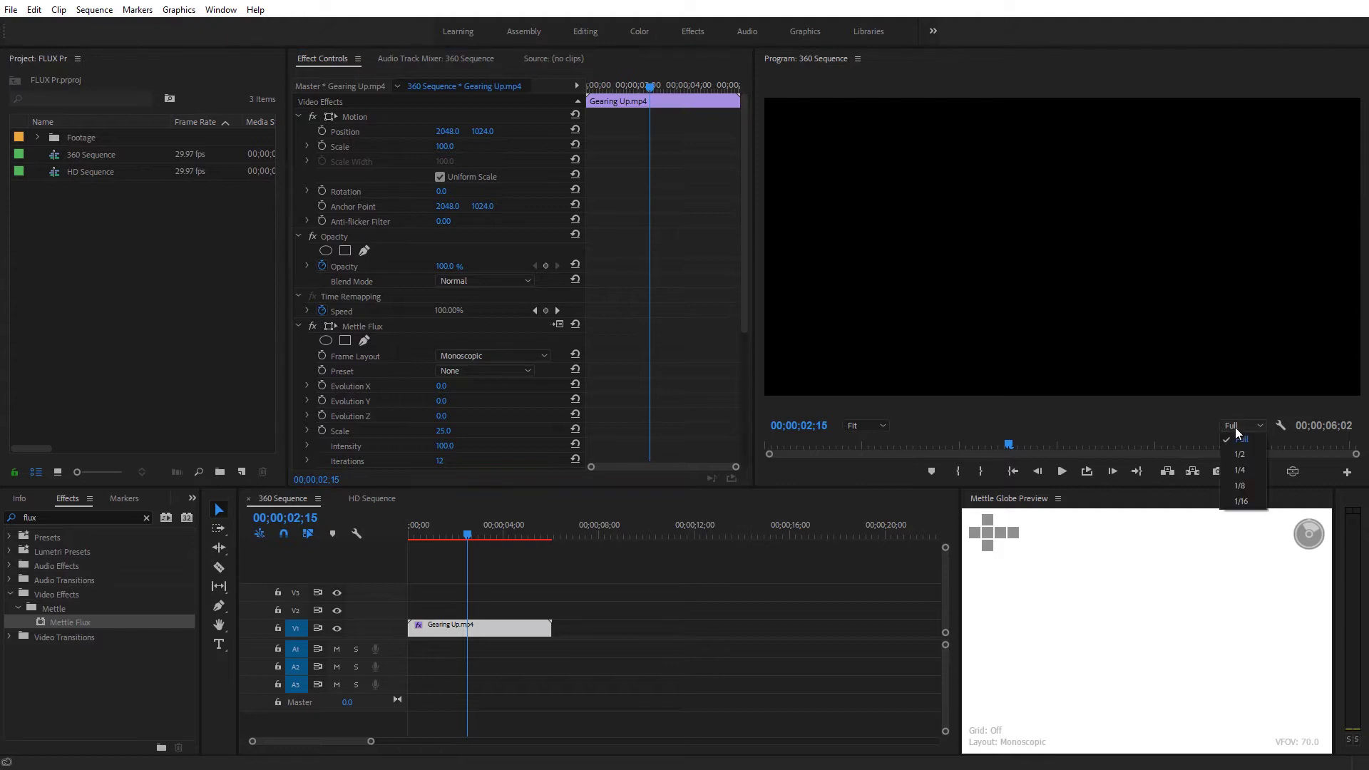
pyautogui.click(1239, 471)
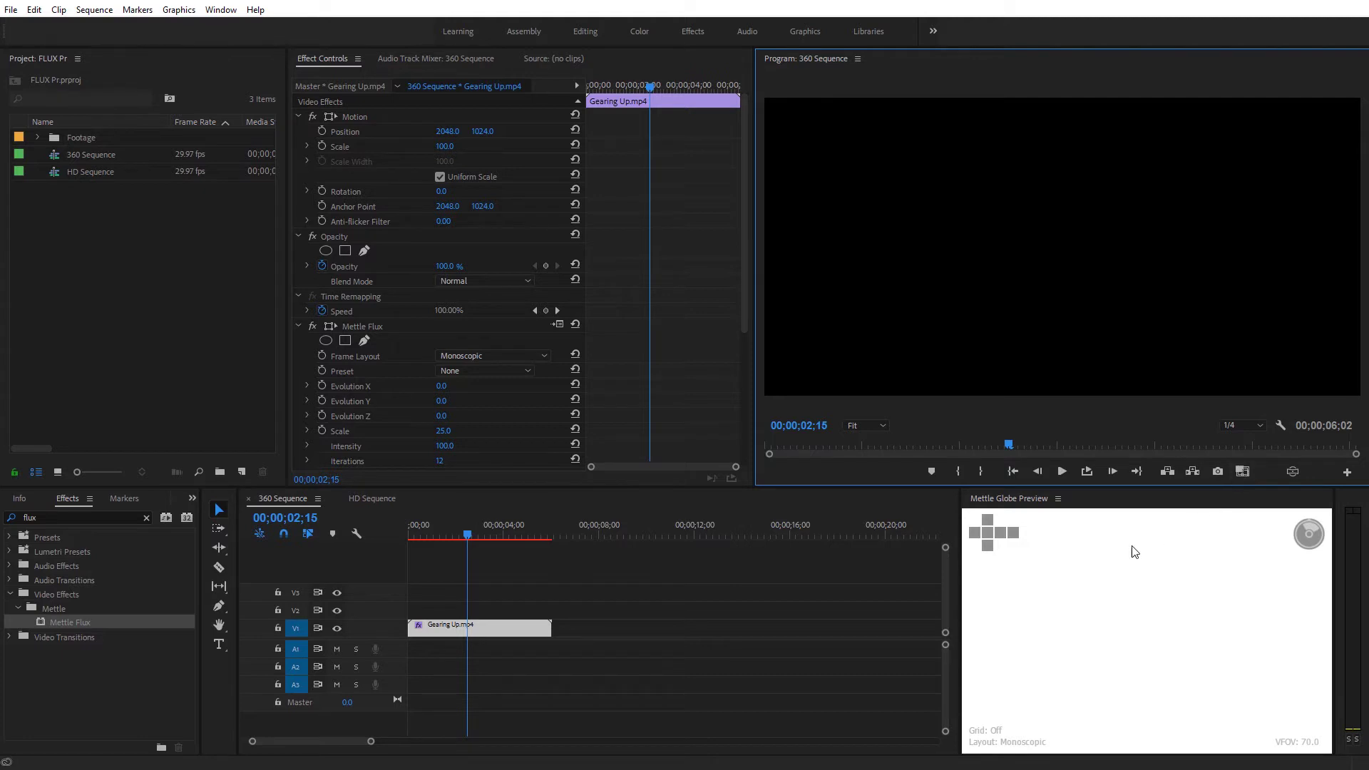
pyautogui.moveTo(746, 314); pyautogui.dragTo(752, 451)
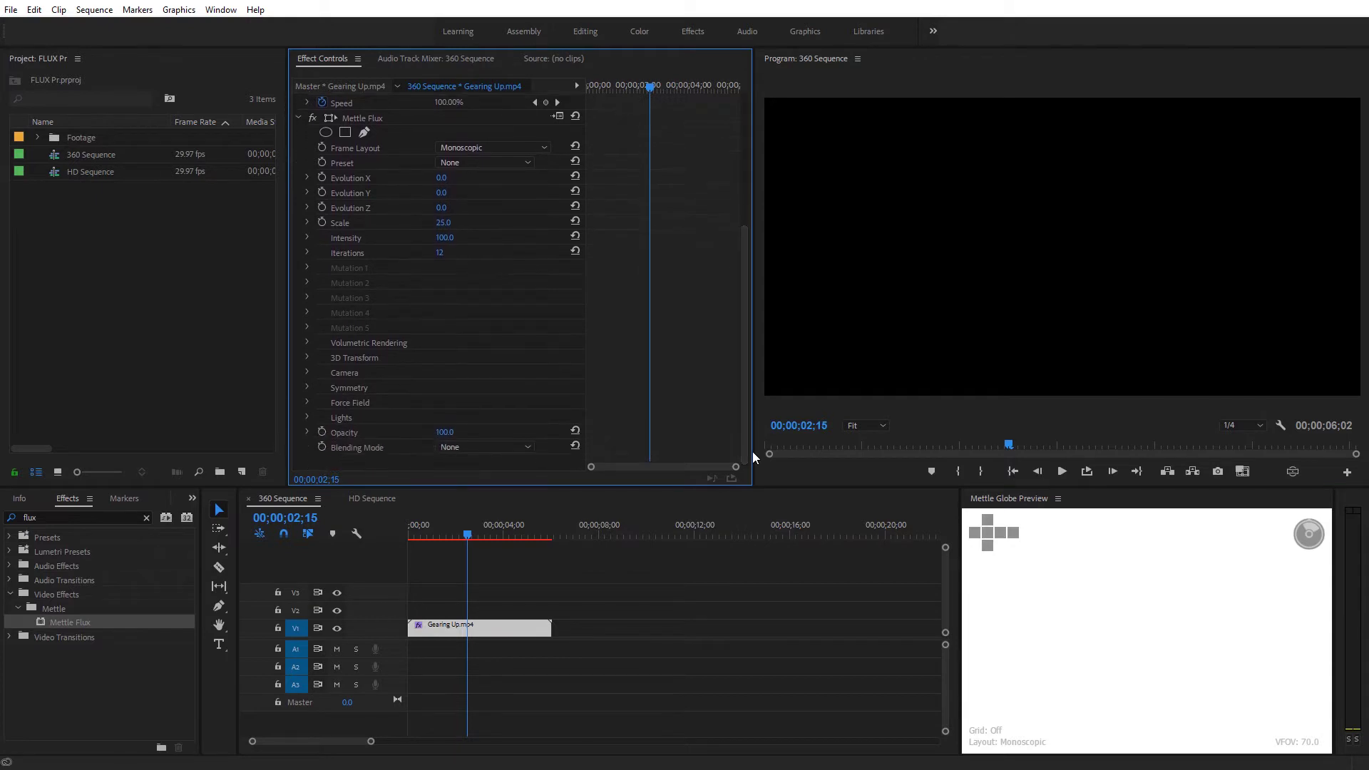
pyautogui.click(476, 454)
pyautogui.click(463, 478)
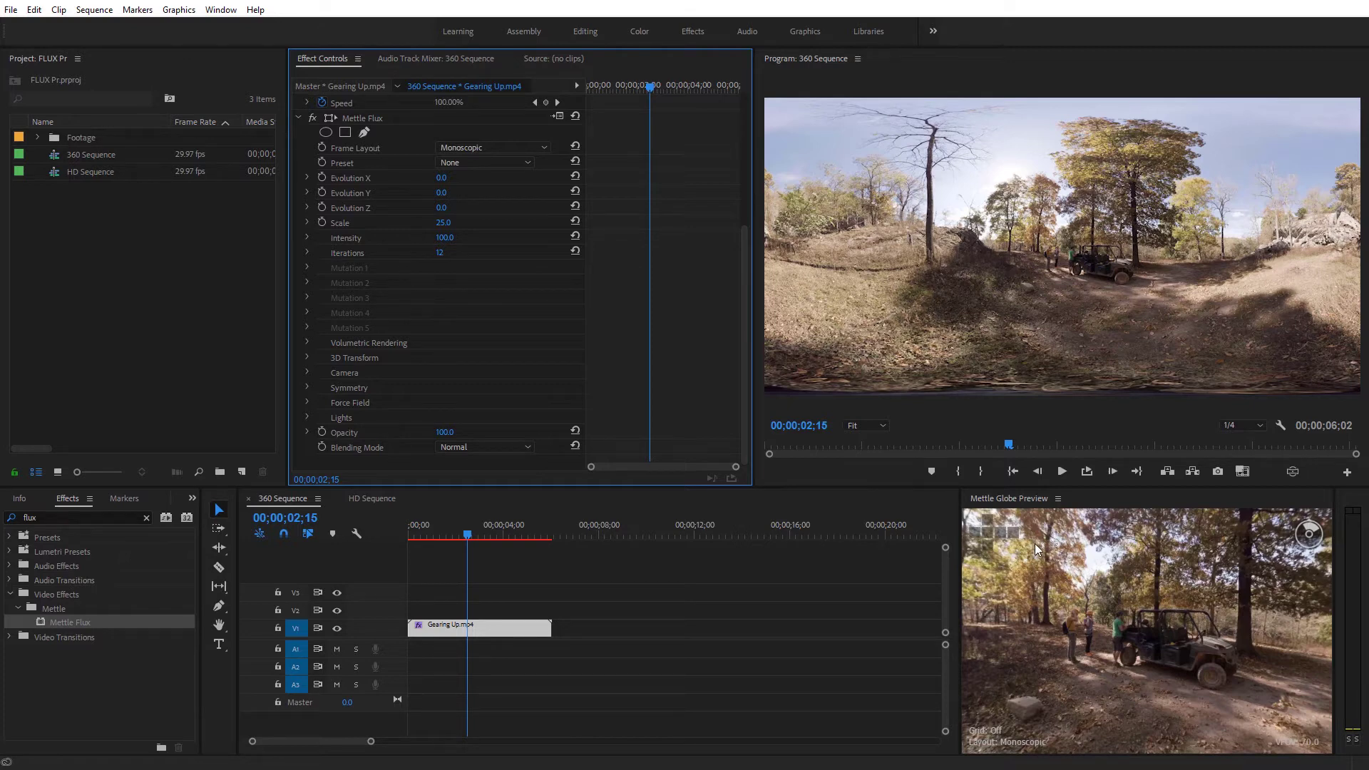
# Apply the Solar Wind preset to Mettle Flux on the Gearing Up.mp4 clip and inspect it in the globe preview.
pyautogui.moveTo(744, 318); pyautogui.dragTo(746, 182)
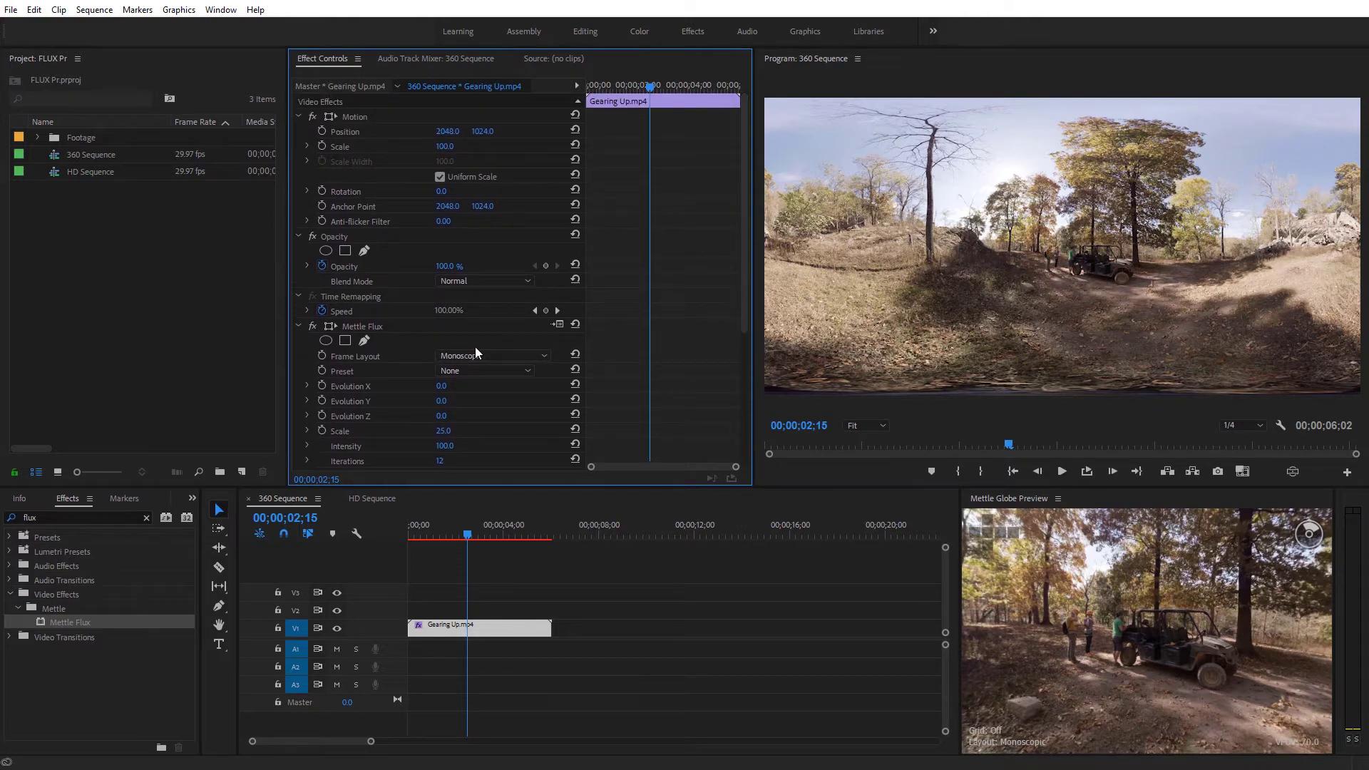
pyautogui.click(476, 371)
pyautogui.click(484, 572)
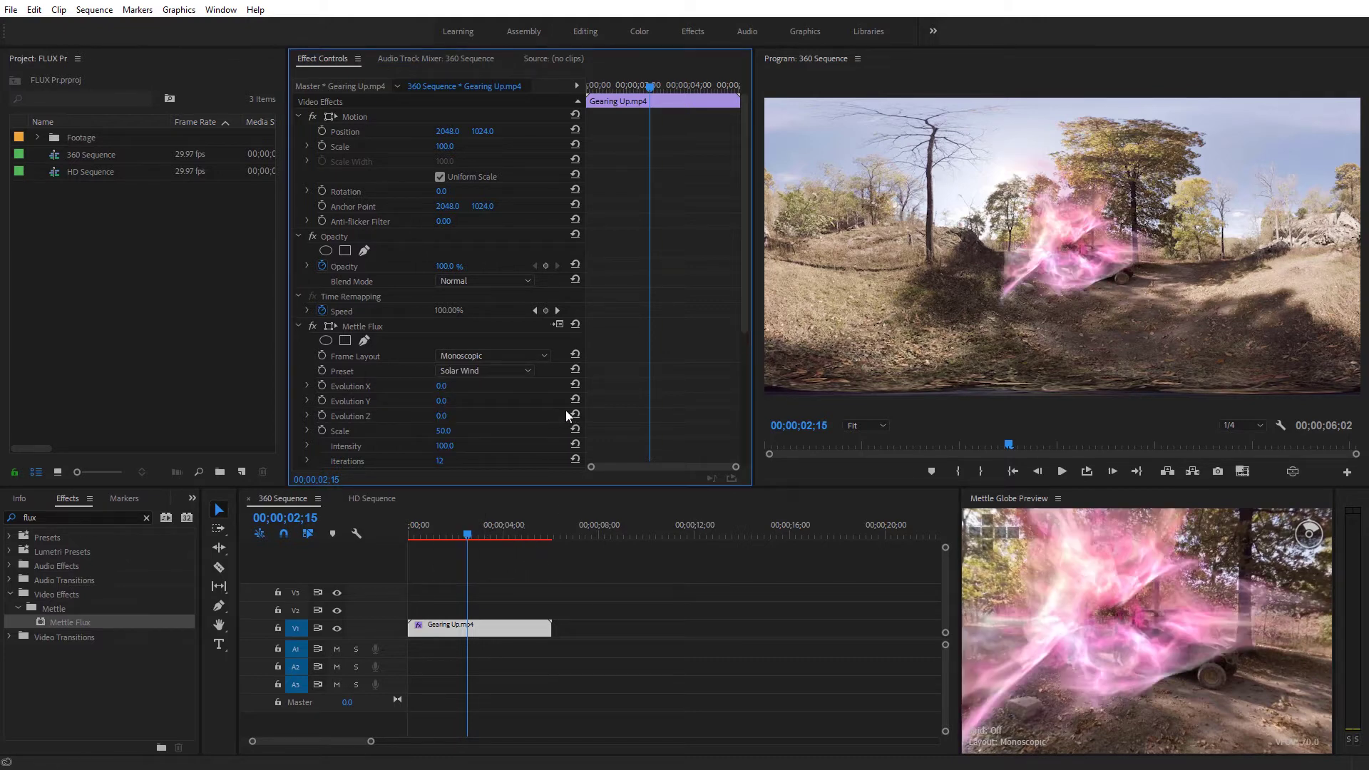
pyautogui.moveTo(1174, 575); pyautogui.dragTo(1122, 665)
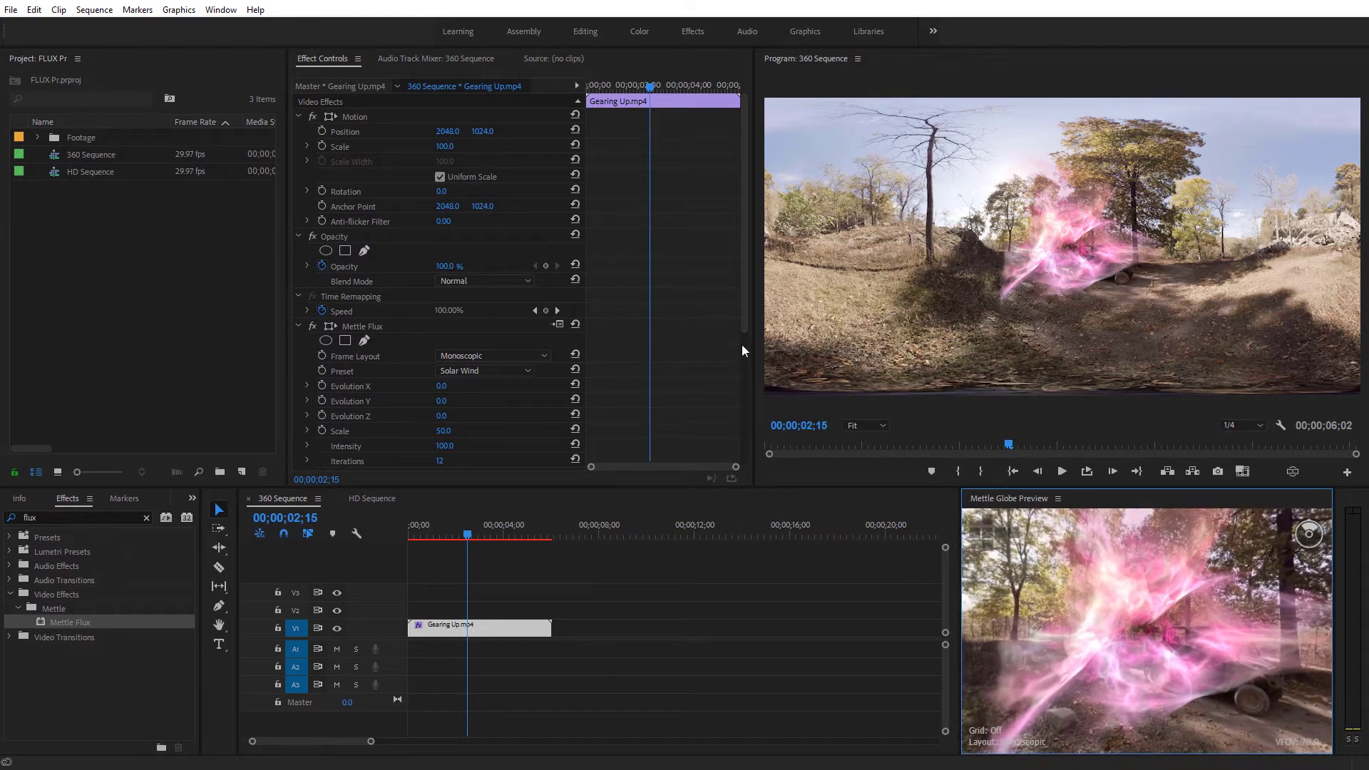
# Change the Mettle Flux blending mode on the Gearing Up.mp4 clip to Screen.
pyautogui.moveTo(740, 296); pyautogui.dragTo(749, 443)
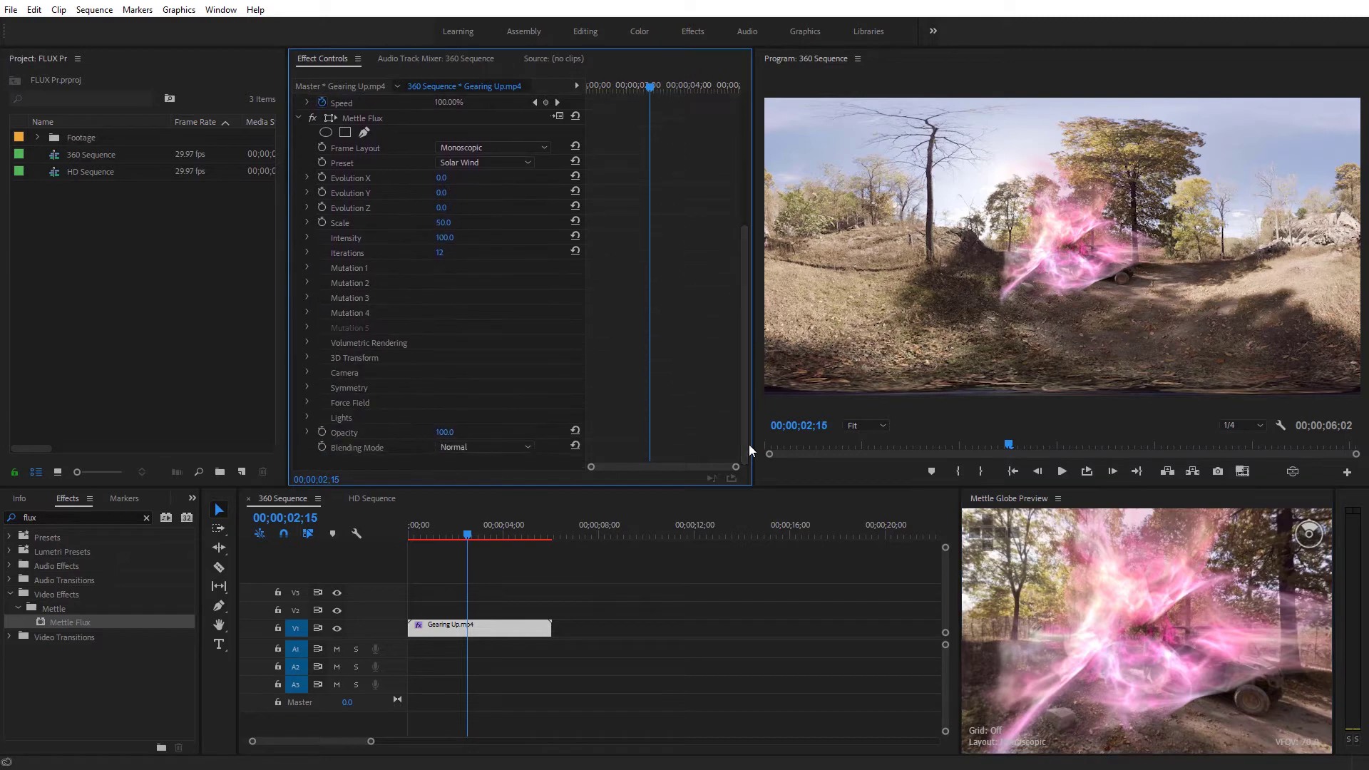
pyautogui.click(452, 448)
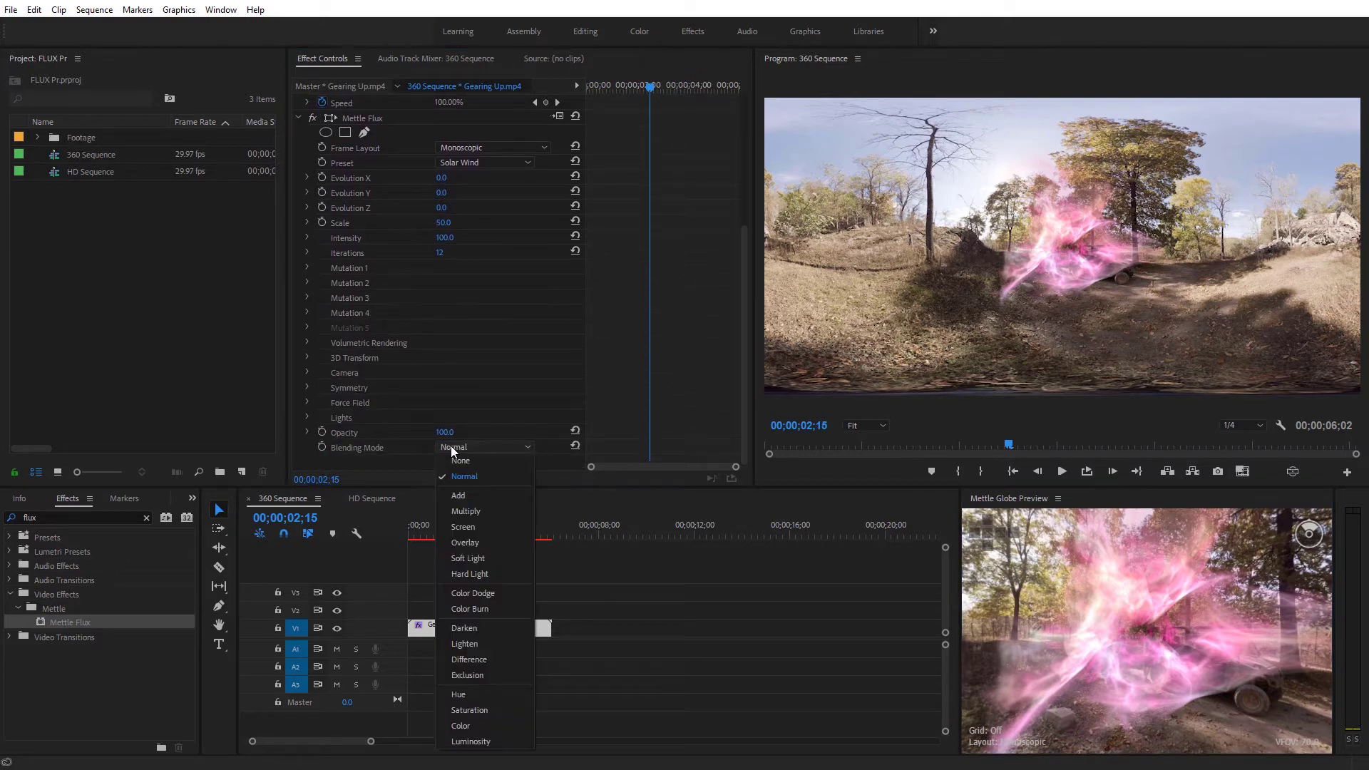
pyautogui.click(474, 532)
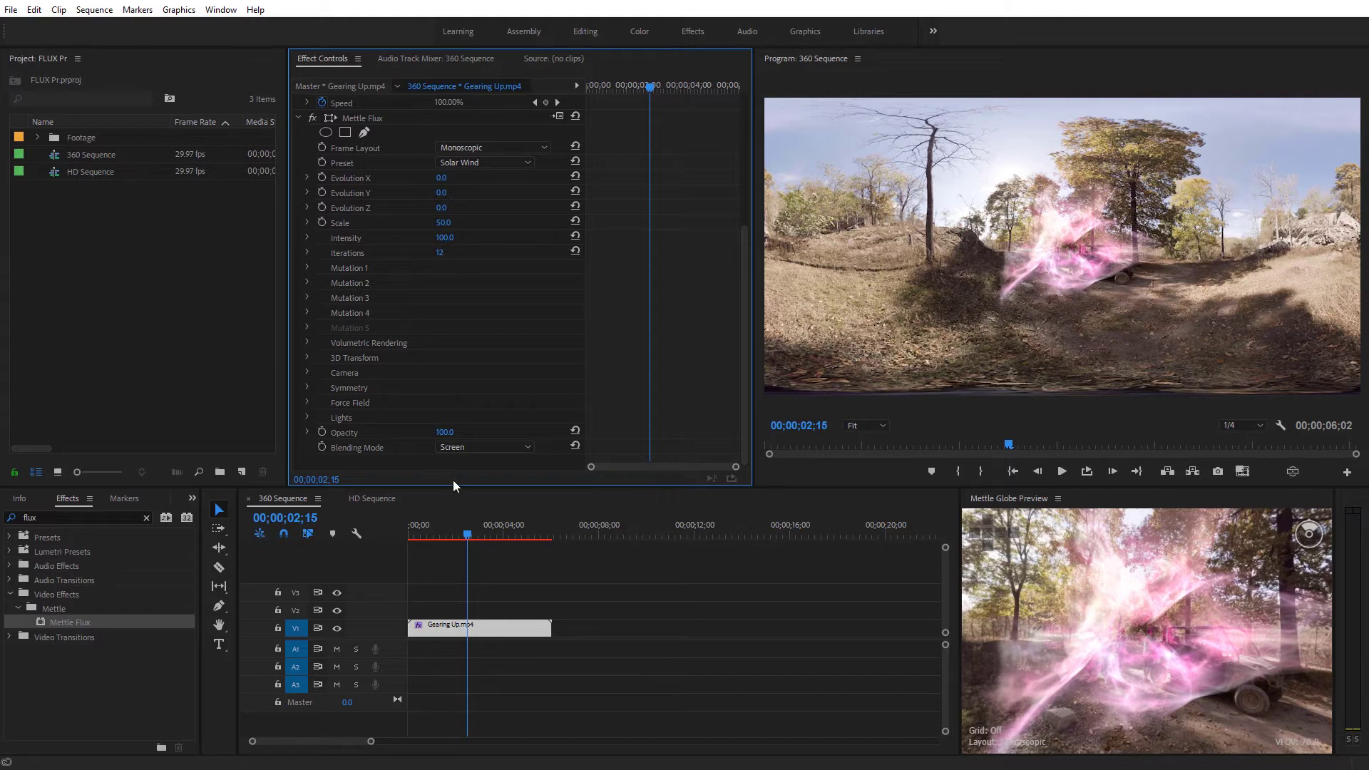
# Create a 4096 by 2048 black video at 29.97 fps and place it on track V1 directly after Gearing Up.mp4.
pyautogui.click(242, 471)
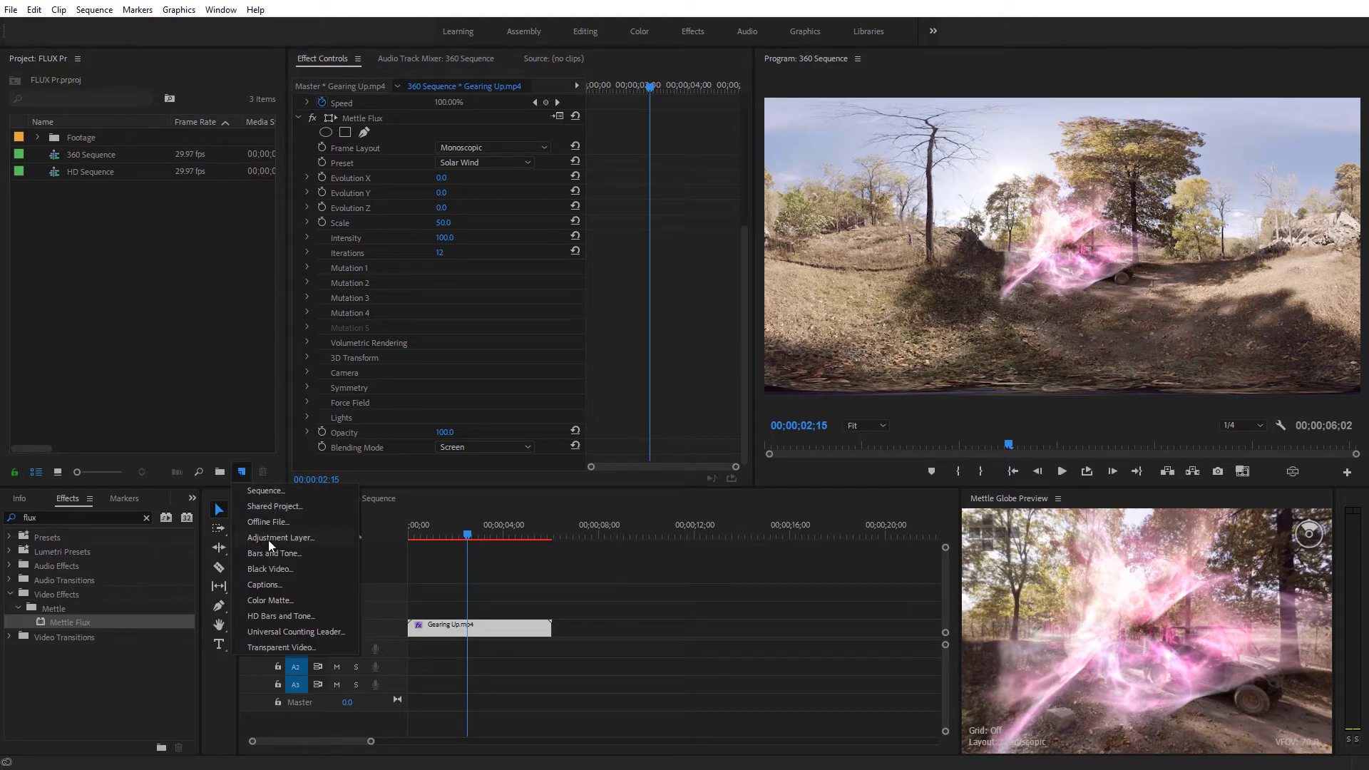
pyautogui.click(271, 569)
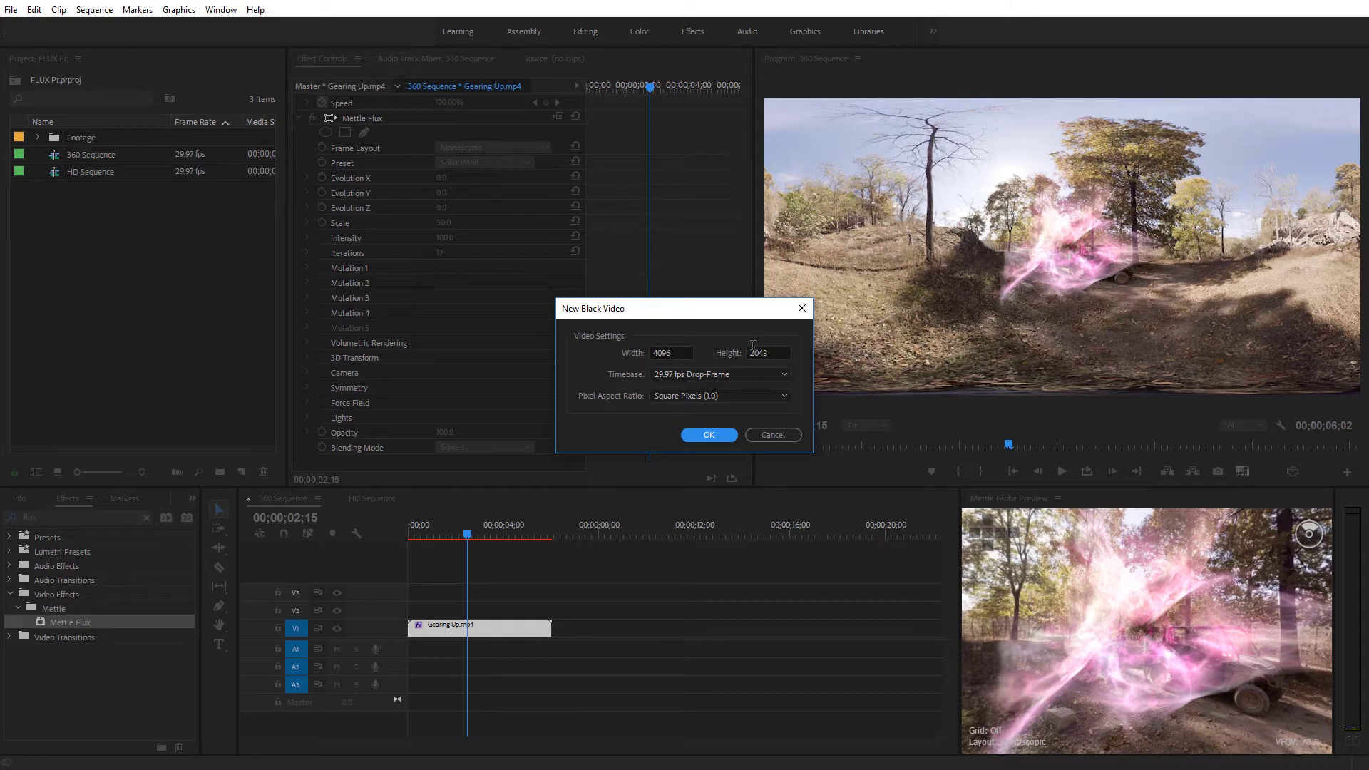
pyautogui.click(698, 436)
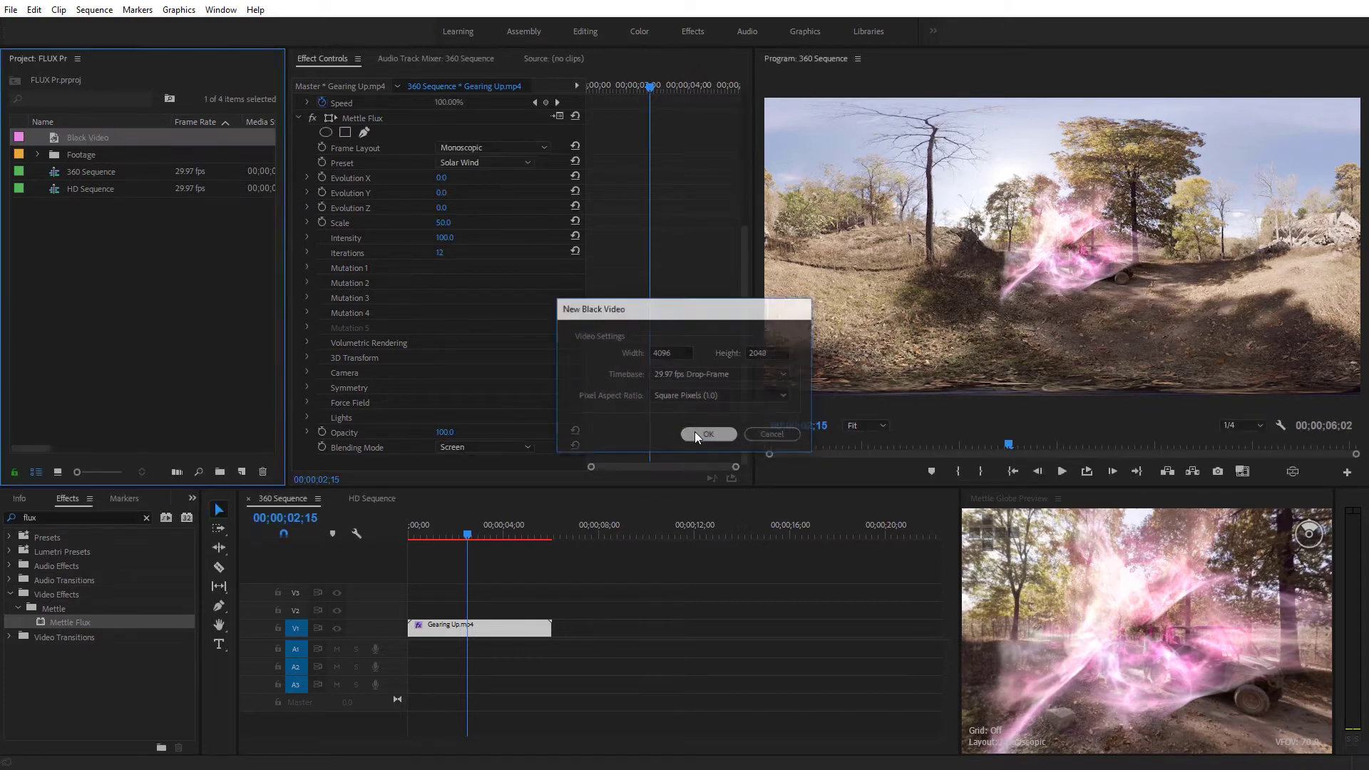
pyautogui.moveTo(75, 134); pyautogui.dragTo(571, 641)
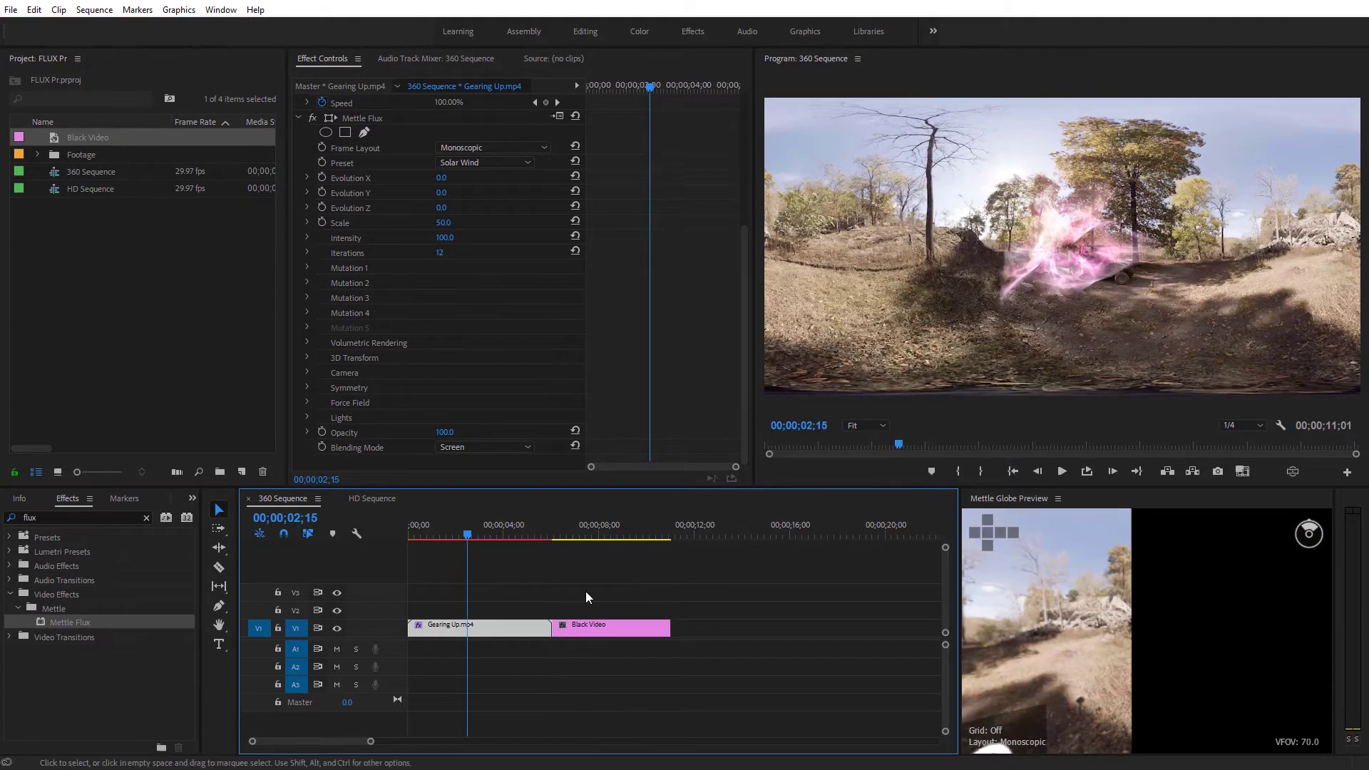
# With the playhead at 00;00;07;20, apply Mettle Flux to the Black Video clip and set its frame layout to Monoscopic.
pyautogui.click(591, 531)
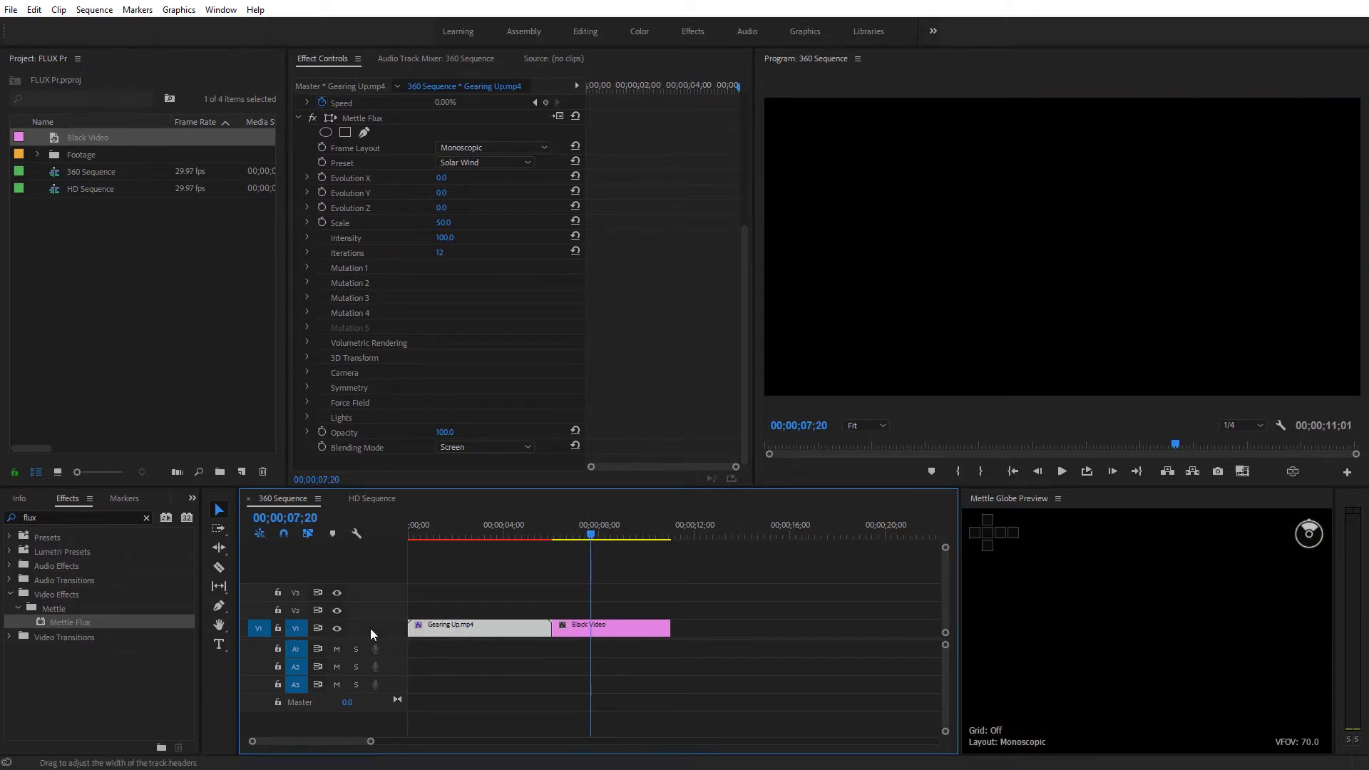
pyautogui.moveTo(52, 623); pyautogui.dragTo(577, 625)
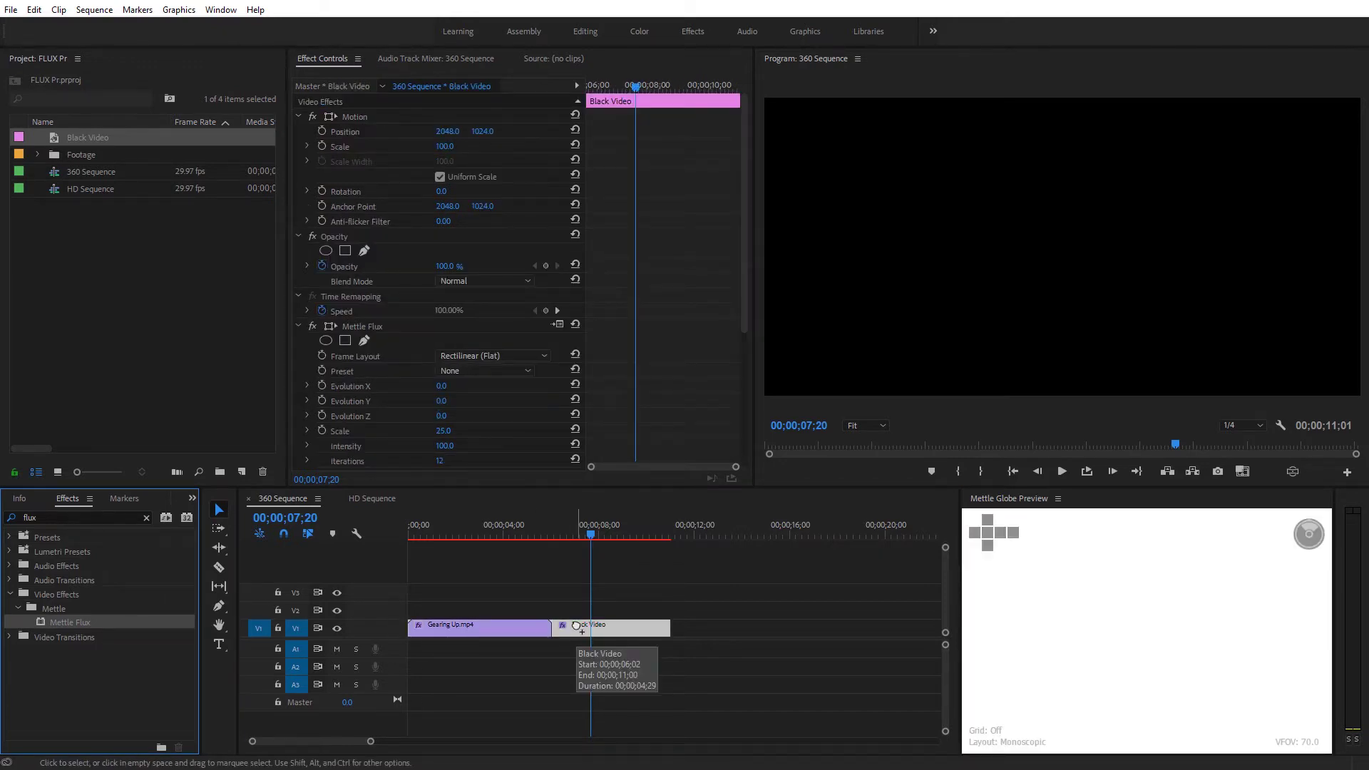
pyautogui.click(467, 356)
# Set the Black Video clip's Mettle Flux blending mode to Normal and its preset to Solar Wind.
pyautogui.moveTo(747, 325); pyautogui.dragTo(761, 462)
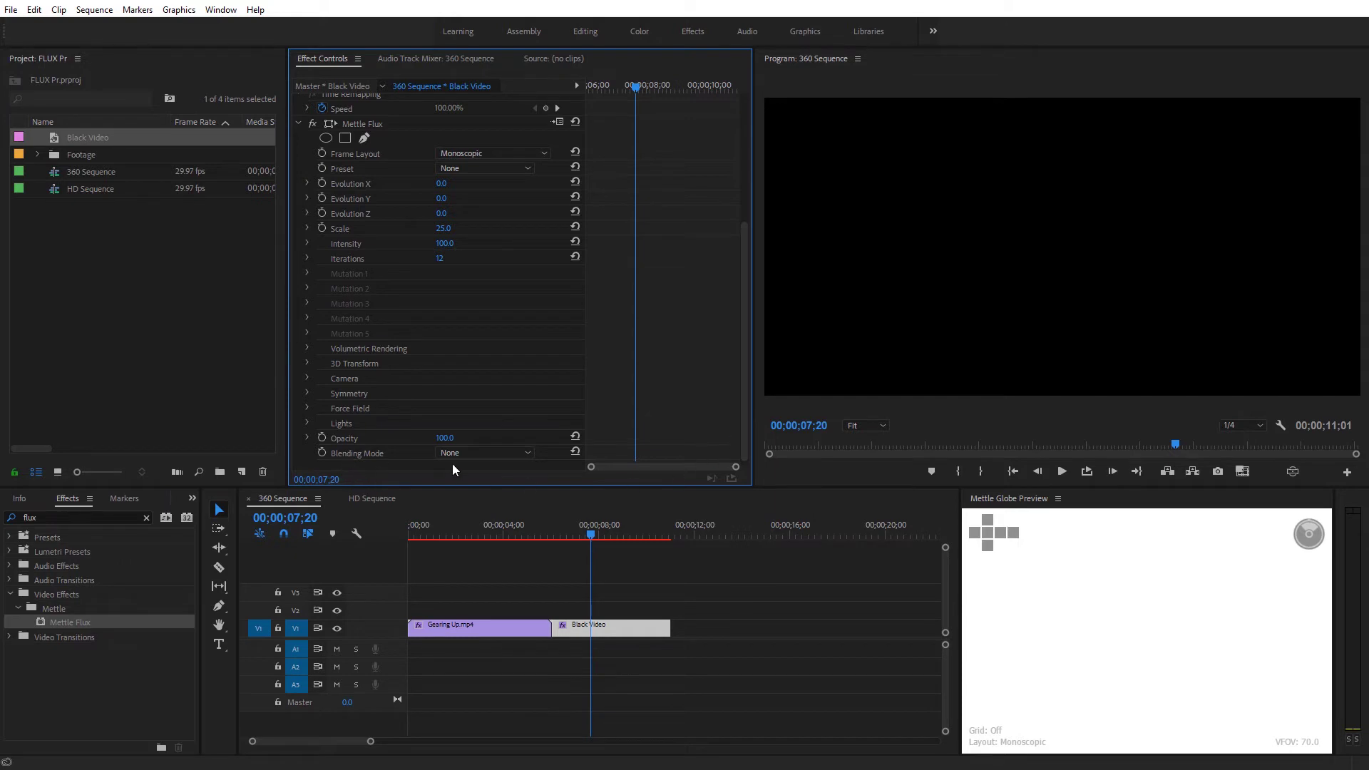
pyautogui.click(482, 454)
pyautogui.click(490, 477)
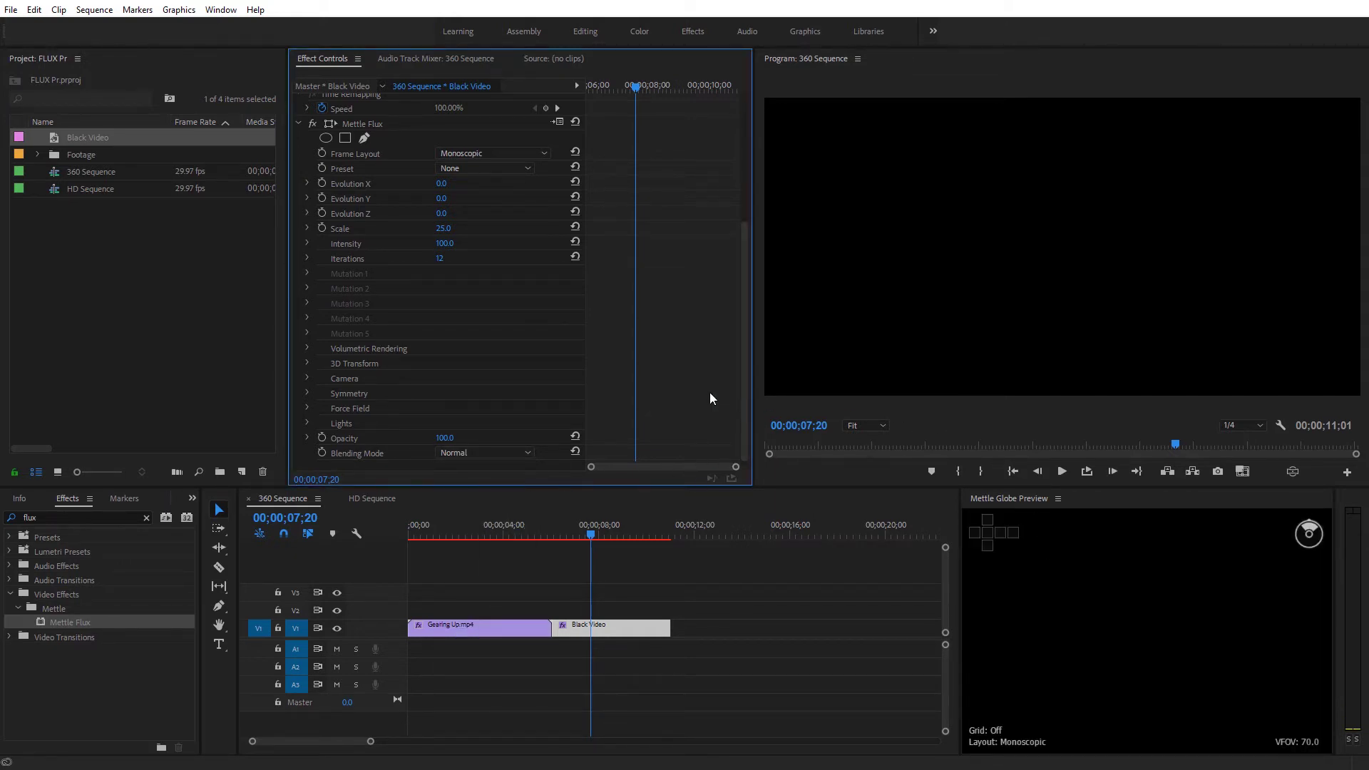
pyautogui.click(478, 169)
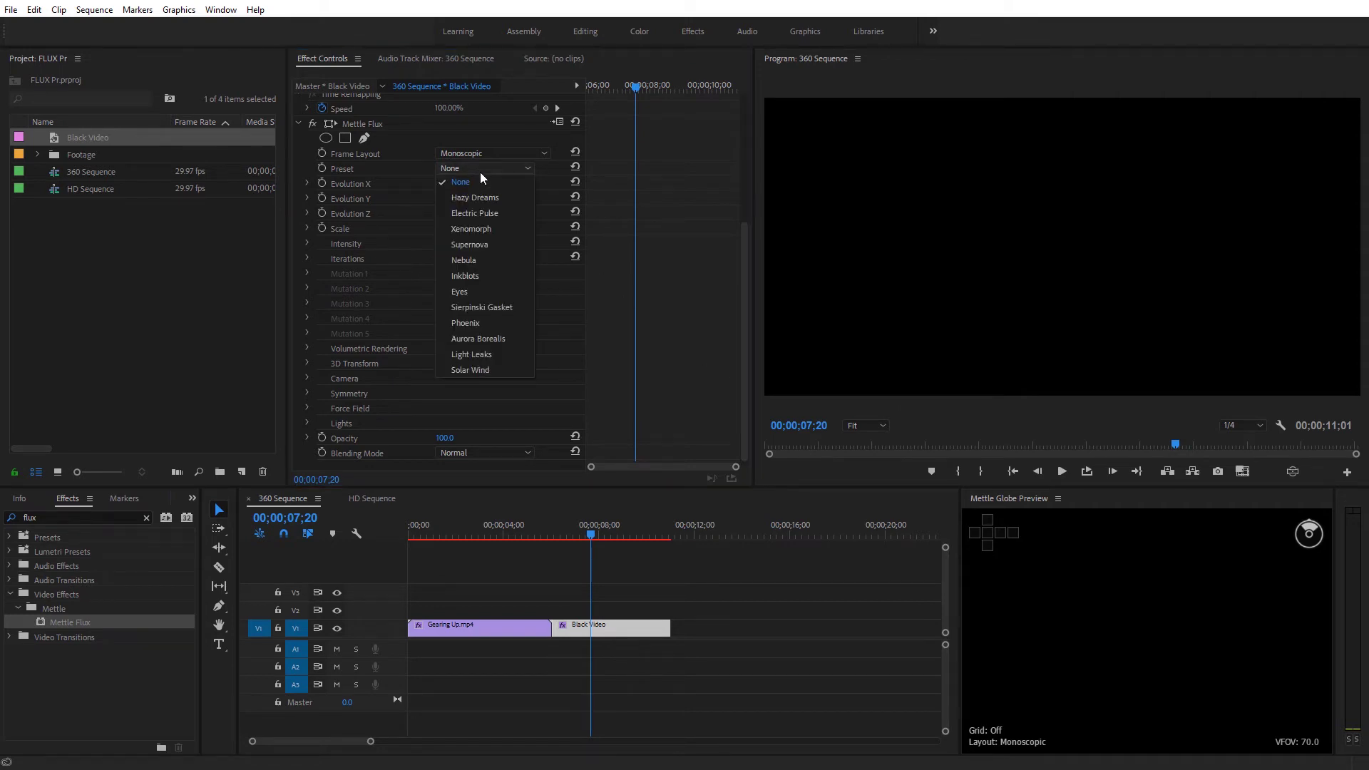
pyautogui.click(494, 366)
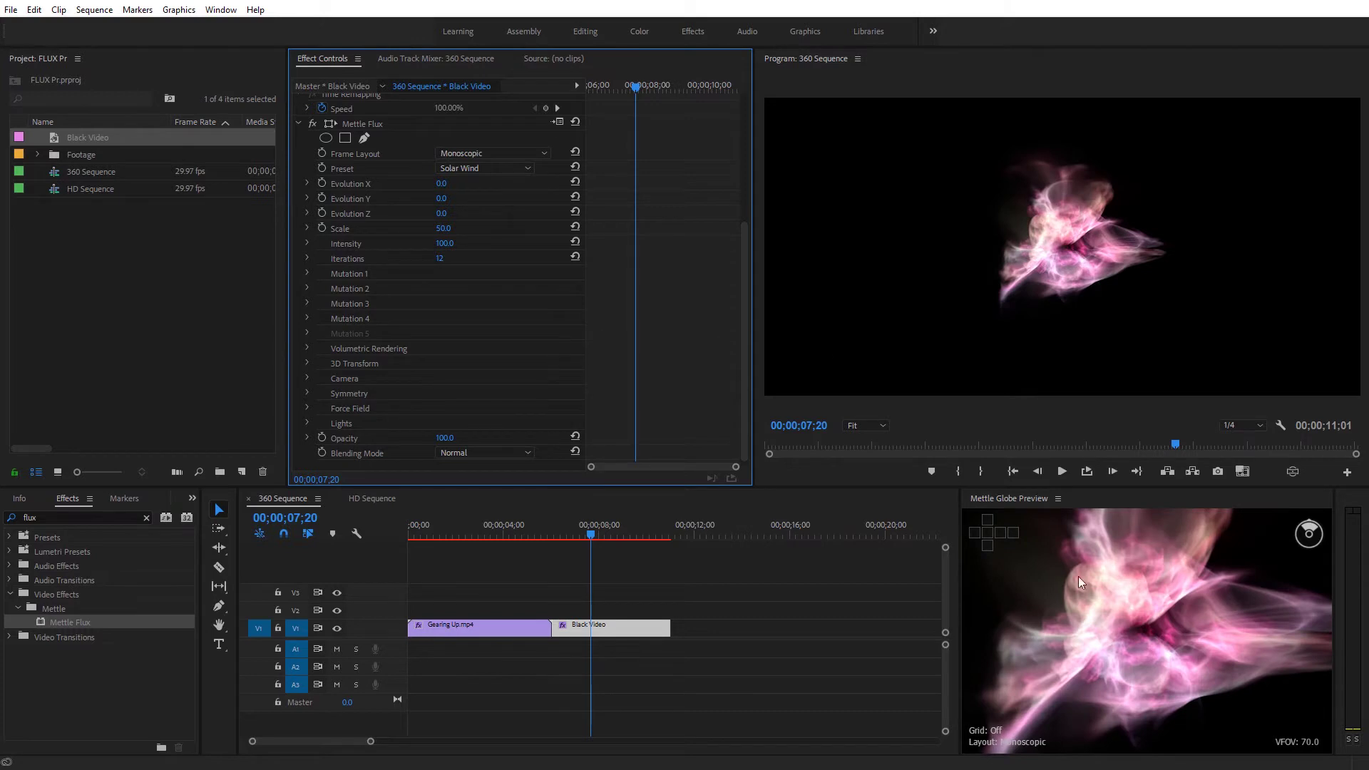
# Set the Black Video clip's Mettle Flux Volume Rotation Y to 5° in its 3D Transform settings, checking the result in Globe Preview.
pyautogui.moveTo(1175, 582); pyautogui.dragTo(1162, 612)
pyautogui.scroll(-5, 1127, 607)
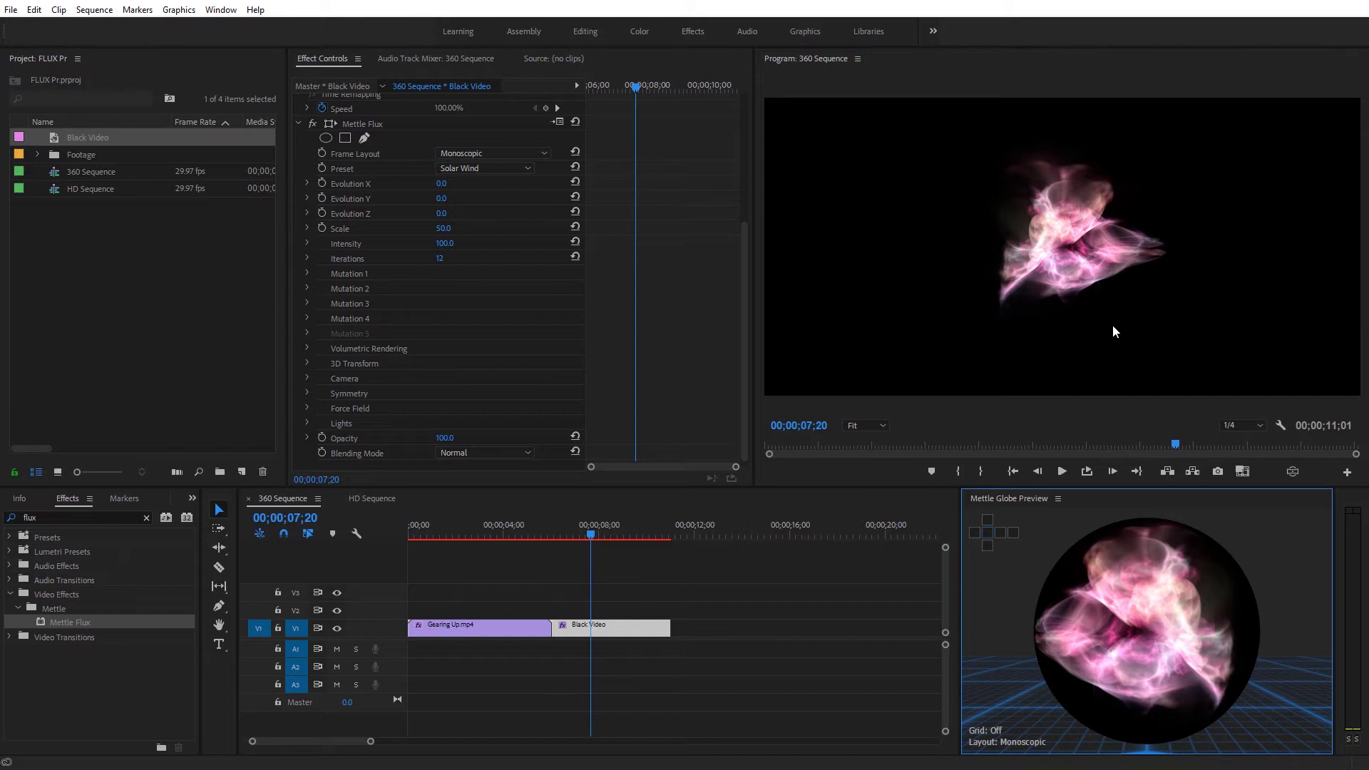
pyautogui.click(309, 361)
pyautogui.scroll(-1, 427, 341)
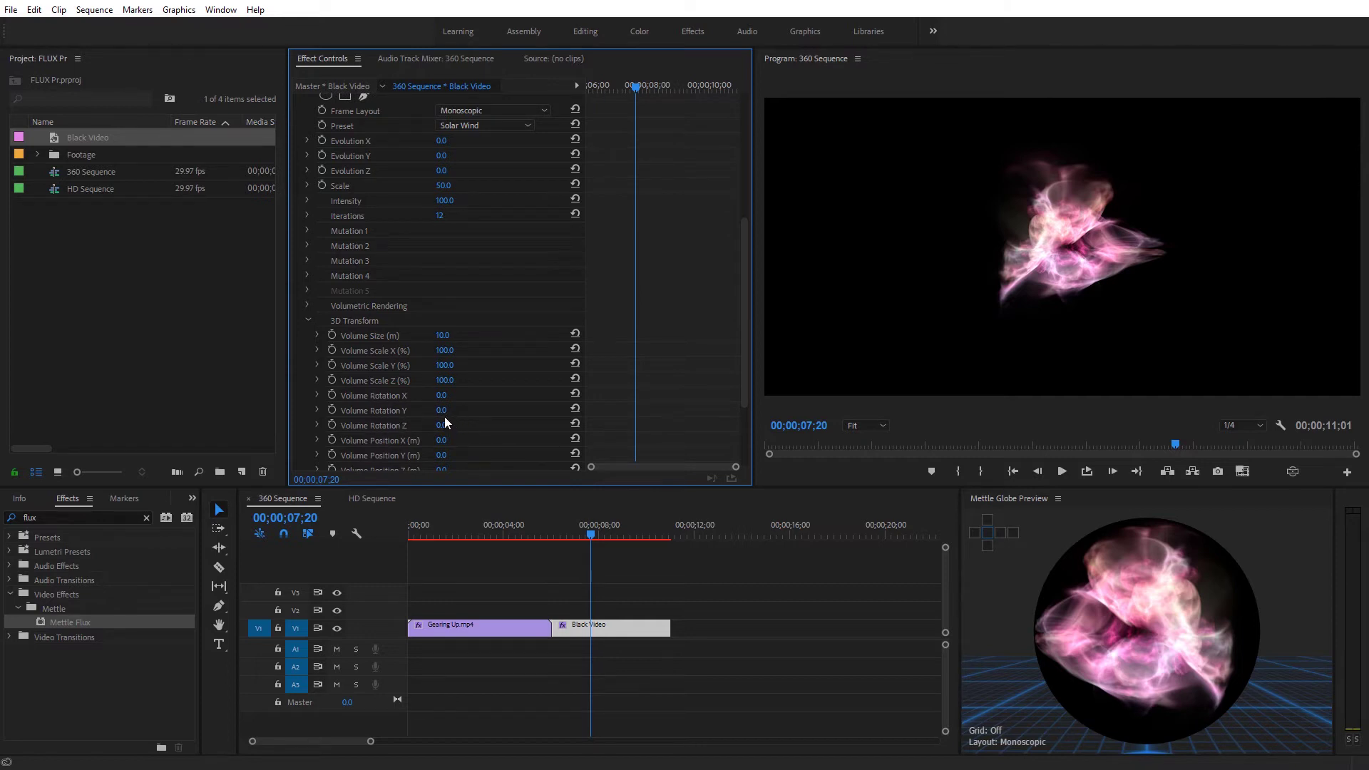
pyautogui.moveTo(442, 417)
pyautogui.mouseDown()
pyautogui.moveTo(568, 422)
pyautogui.moveTo(507, 433)
pyautogui.moveTo(440, 423)
pyautogui.mouseUp()
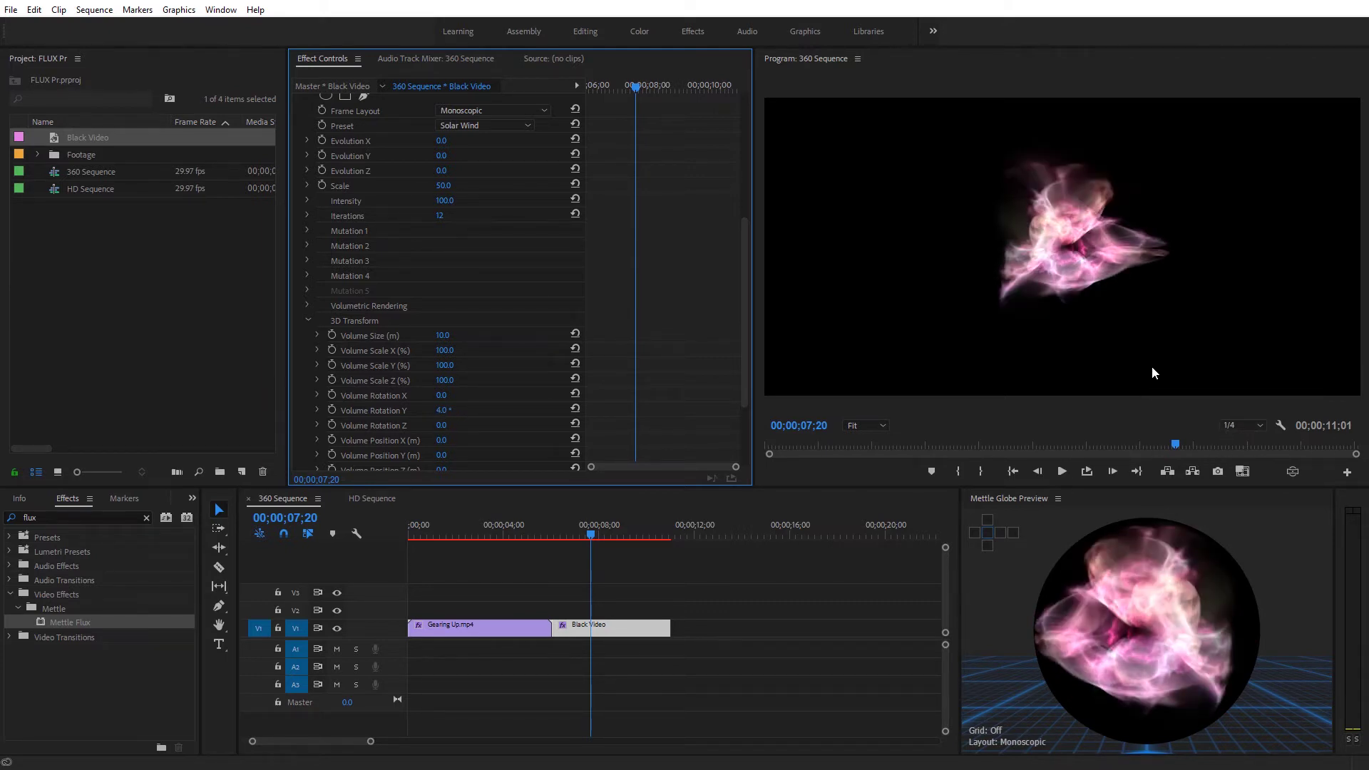
pyautogui.click(1150, 625)
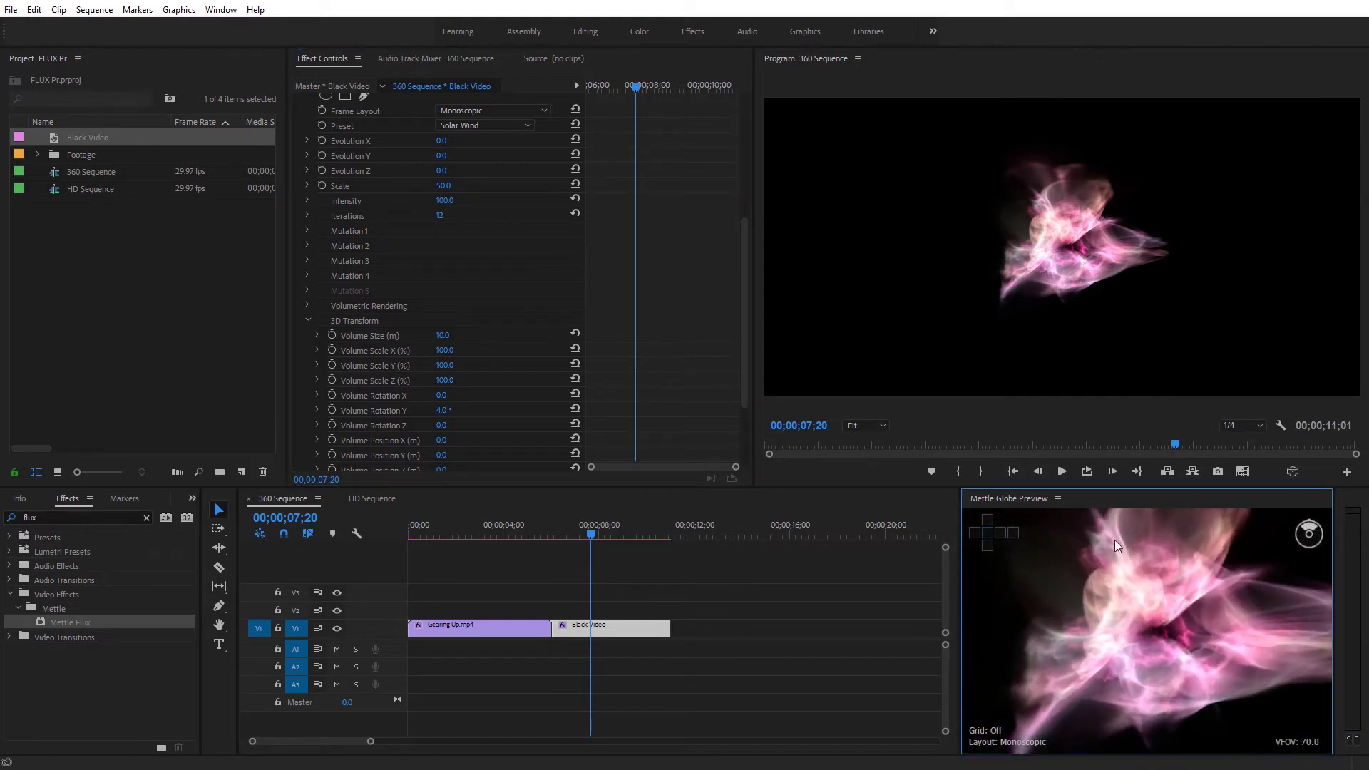
pyautogui.moveTo(451, 410)
pyautogui.mouseDown()
pyautogui.moveTo(526, 413)
pyautogui.moveTo(454, 421)
pyautogui.mouseUp()
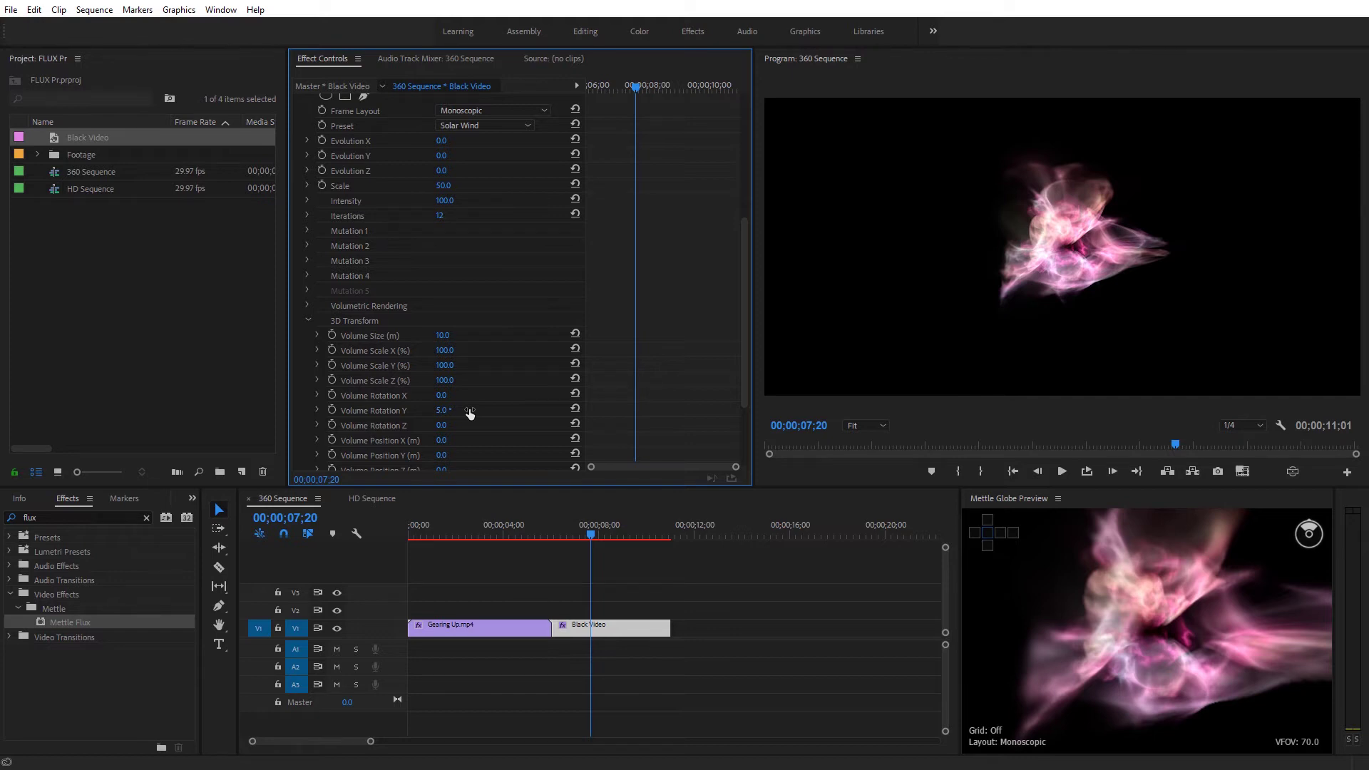
pyautogui.click(305, 319)
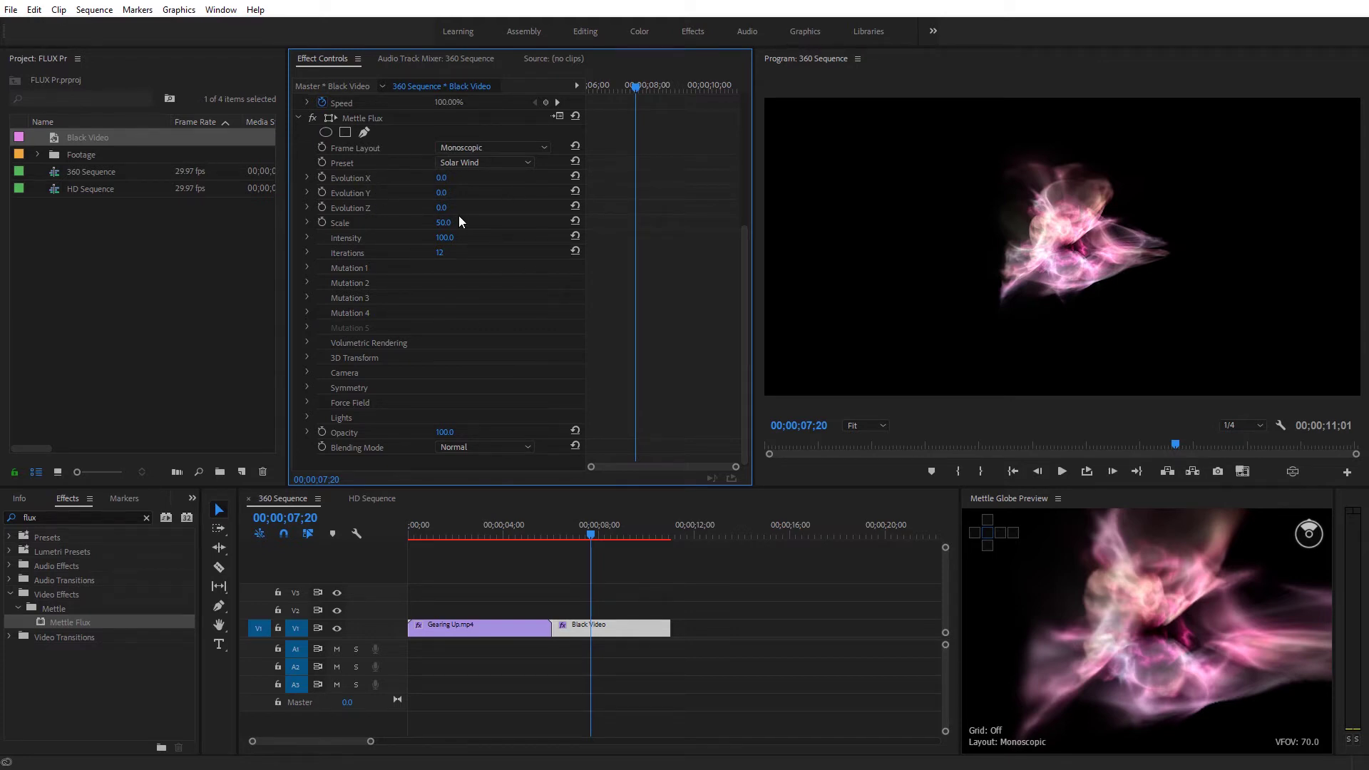
# Set Mettle Flux Evolution Y to 340°, Evolution Z to 86° and Scale to 91 on the Black Video clip.
pyautogui.moveTo(448, 199); pyautogui.dragTo(683, 207)
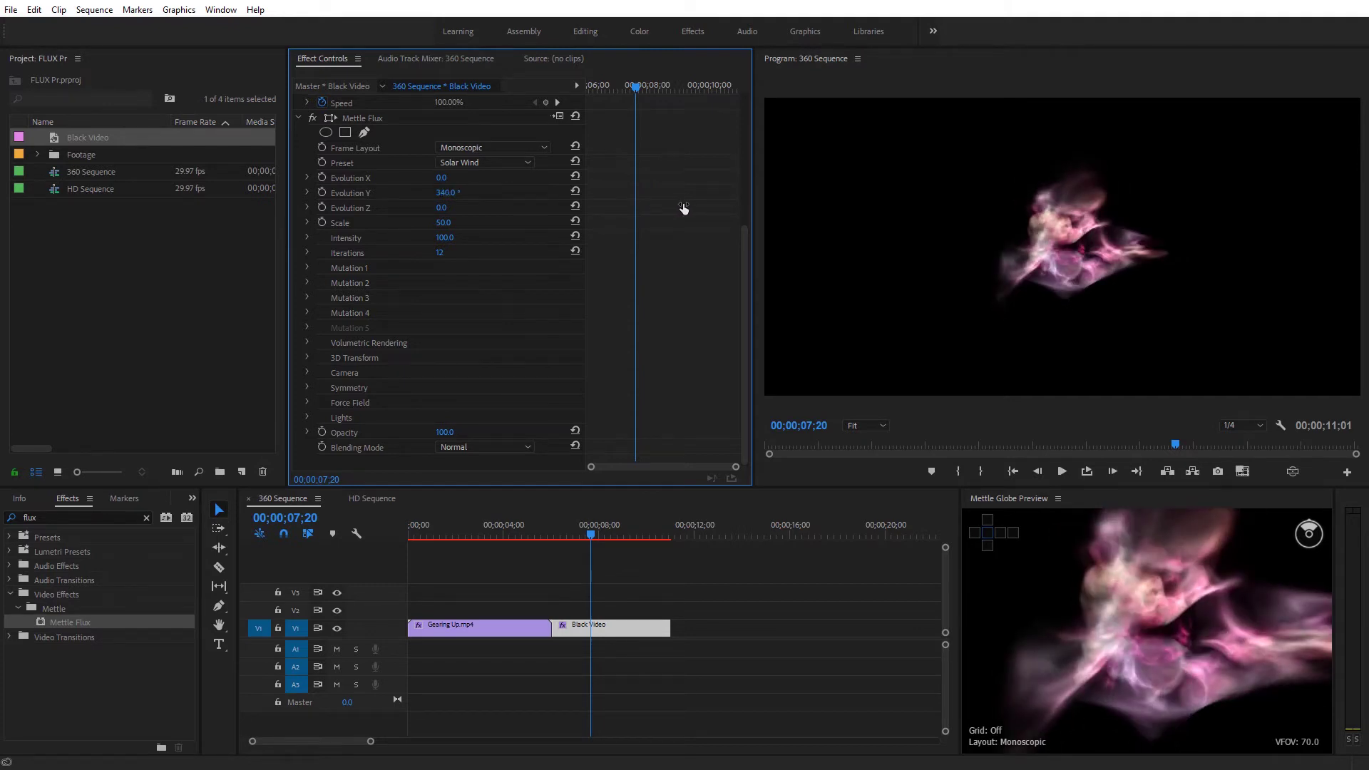
pyautogui.moveTo(442, 212); pyautogui.dragTo(505, 205)
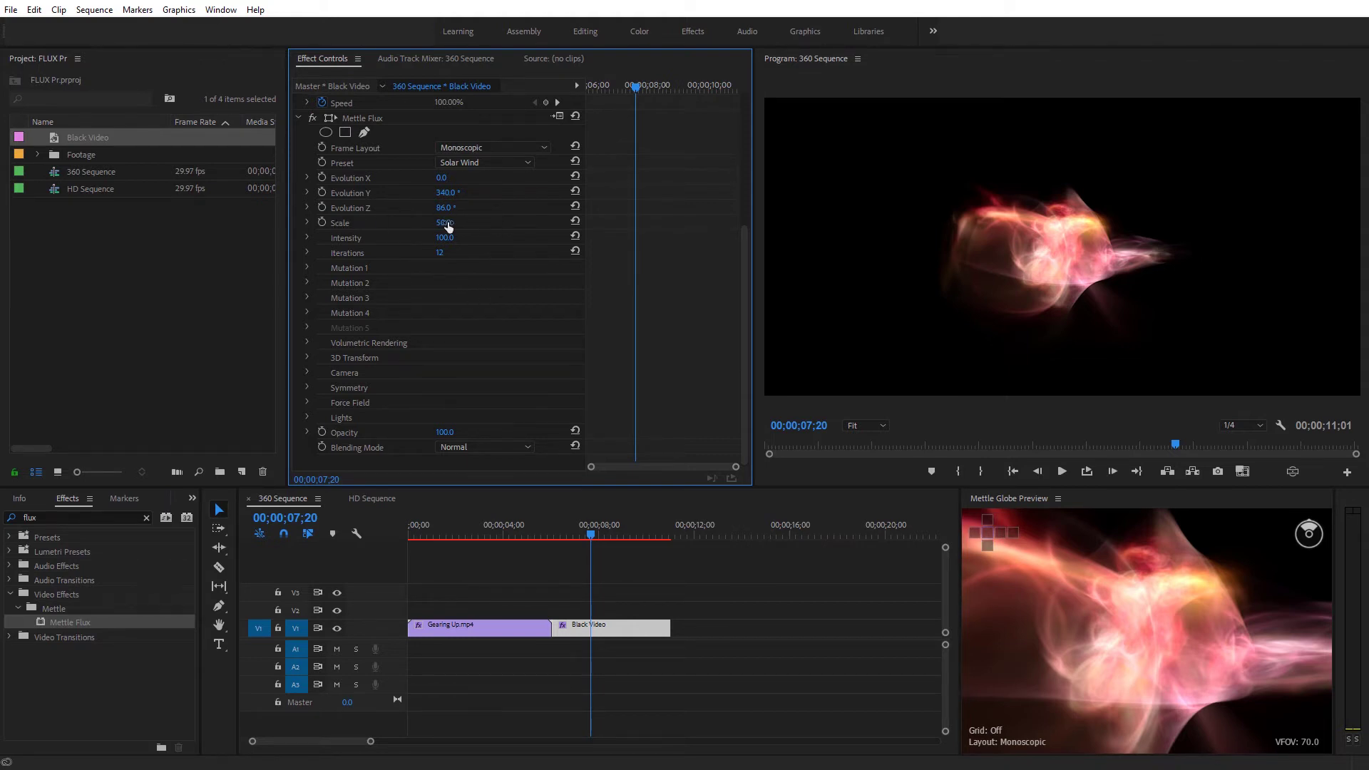
pyautogui.moveTo(453, 225); pyautogui.dragTo(513, 219)
pyautogui.moveTo(1192, 594); pyautogui.dragTo(1169, 558)
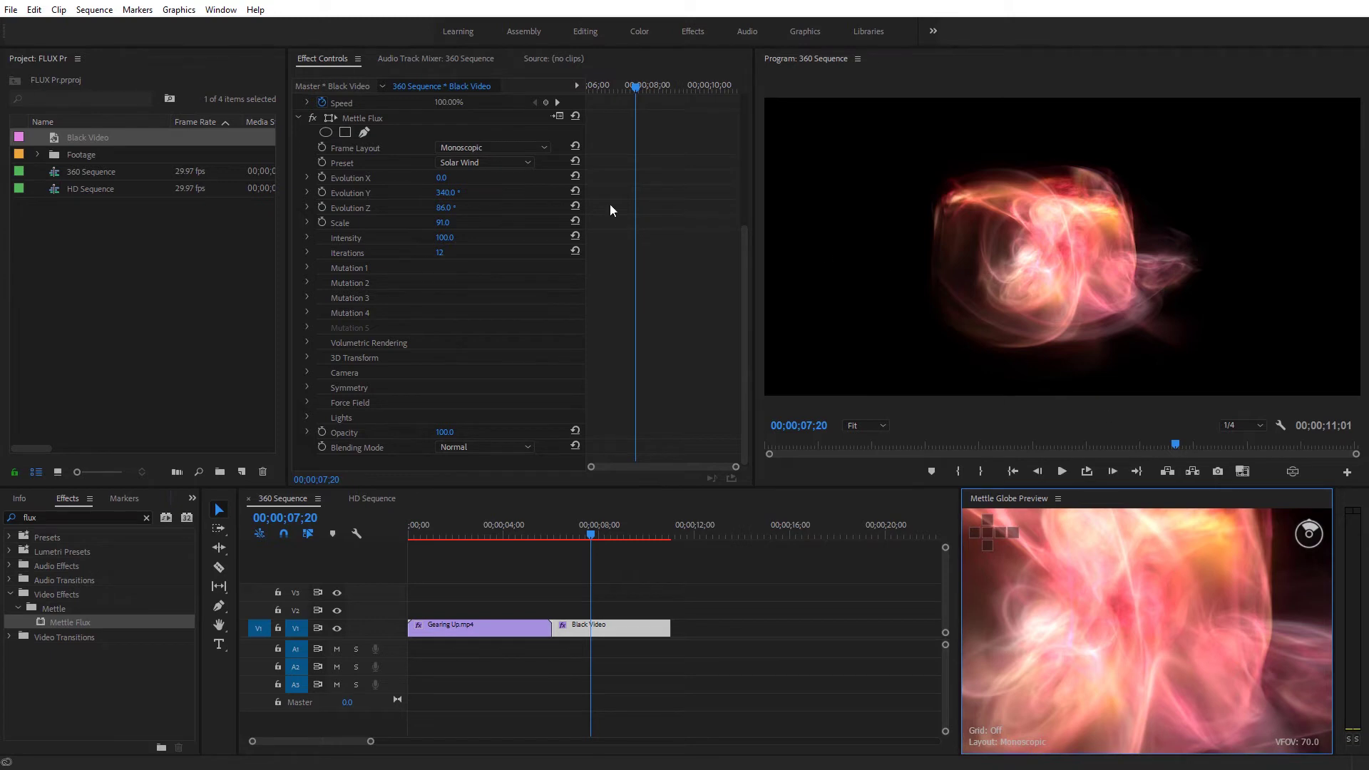
# Set the Mettle Flux Intensity to 105 and try Iterations values of 6 and 20.
pyautogui.click(446, 239)
pyautogui.moveTo(448, 242); pyautogui.dragTo(448, 244)
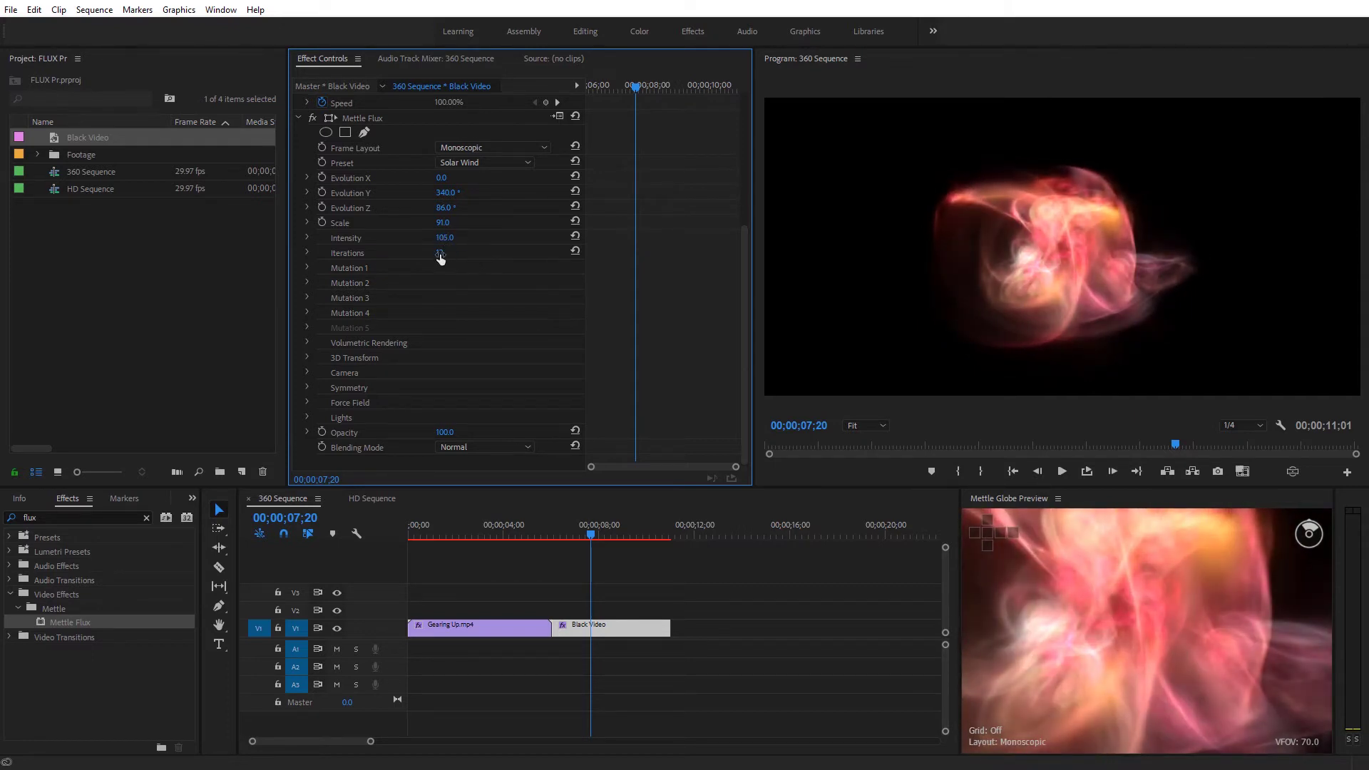
pyautogui.click(460, 250)
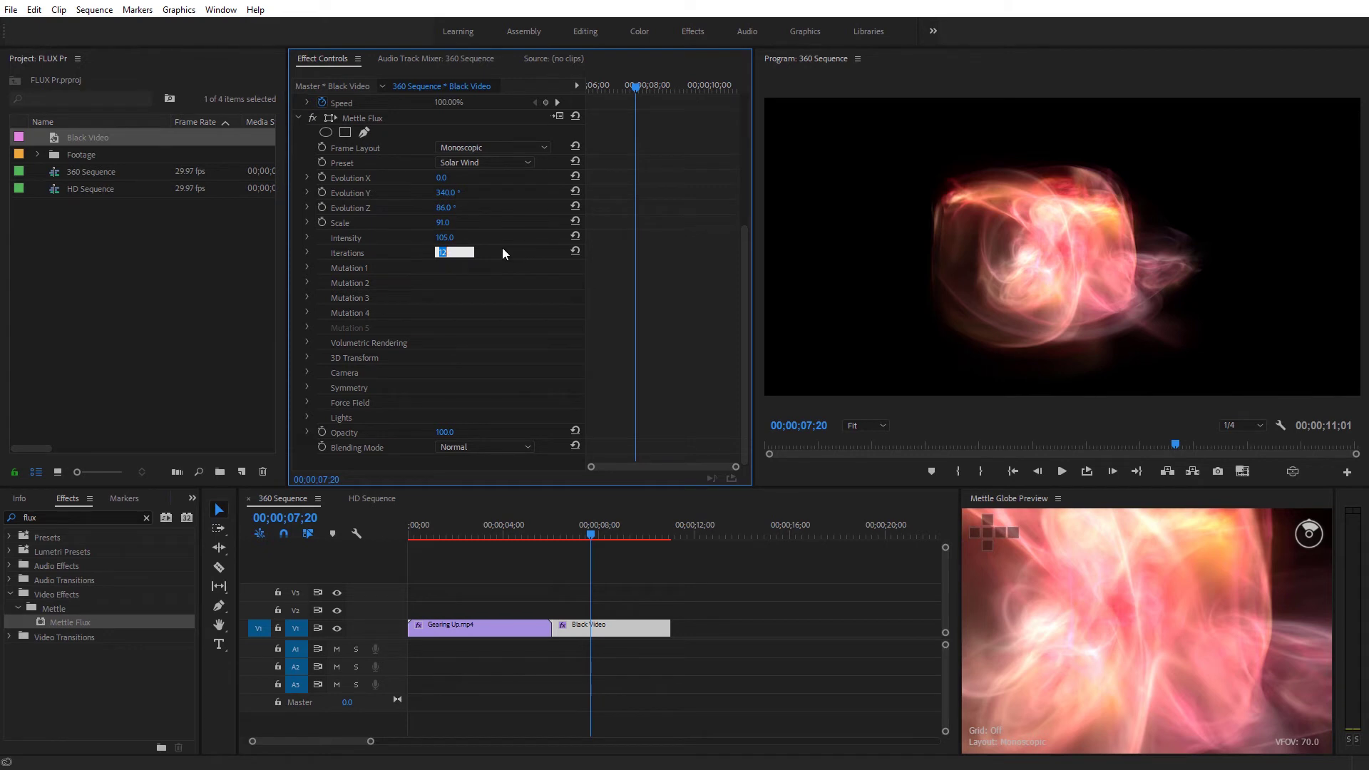
pyautogui.write('6')
pyautogui.press('Return')
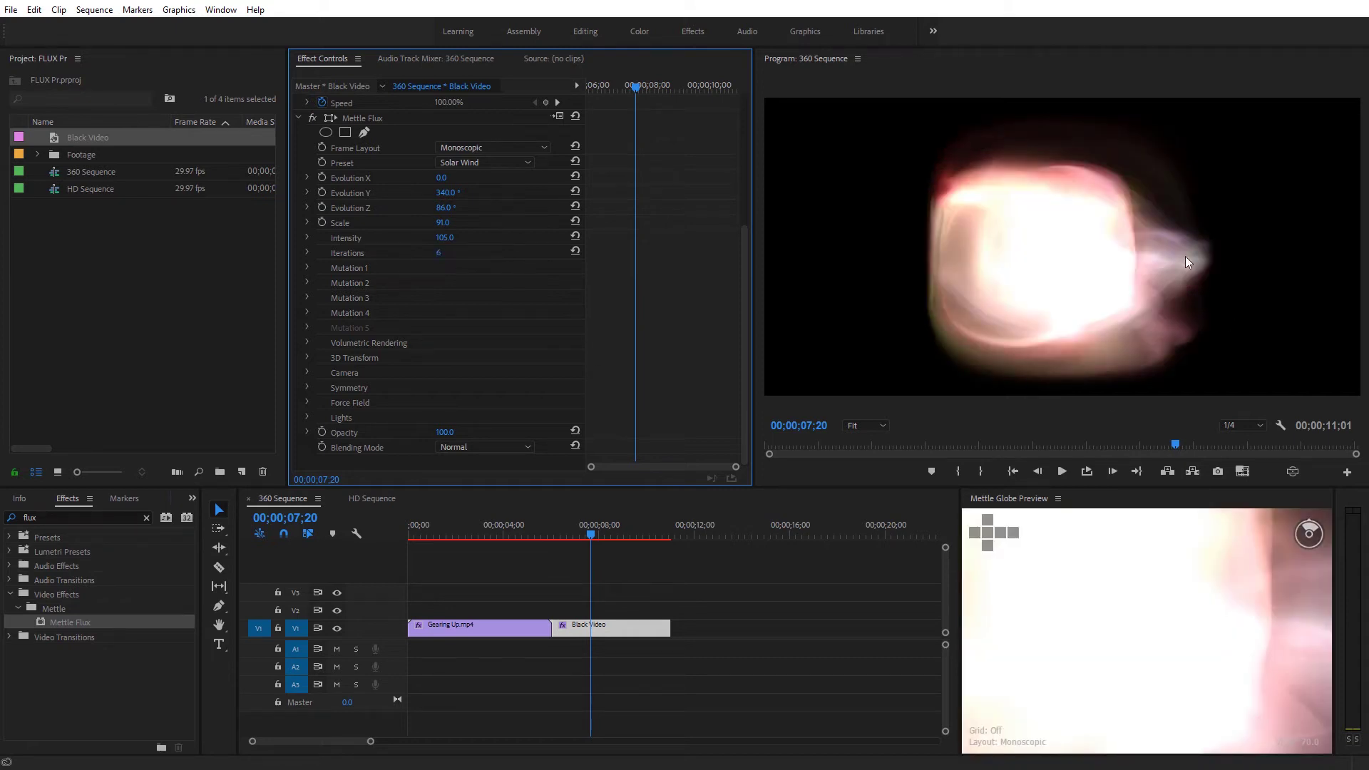
pyautogui.click(436, 255)
pyautogui.write('20')
pyautogui.press('Return')
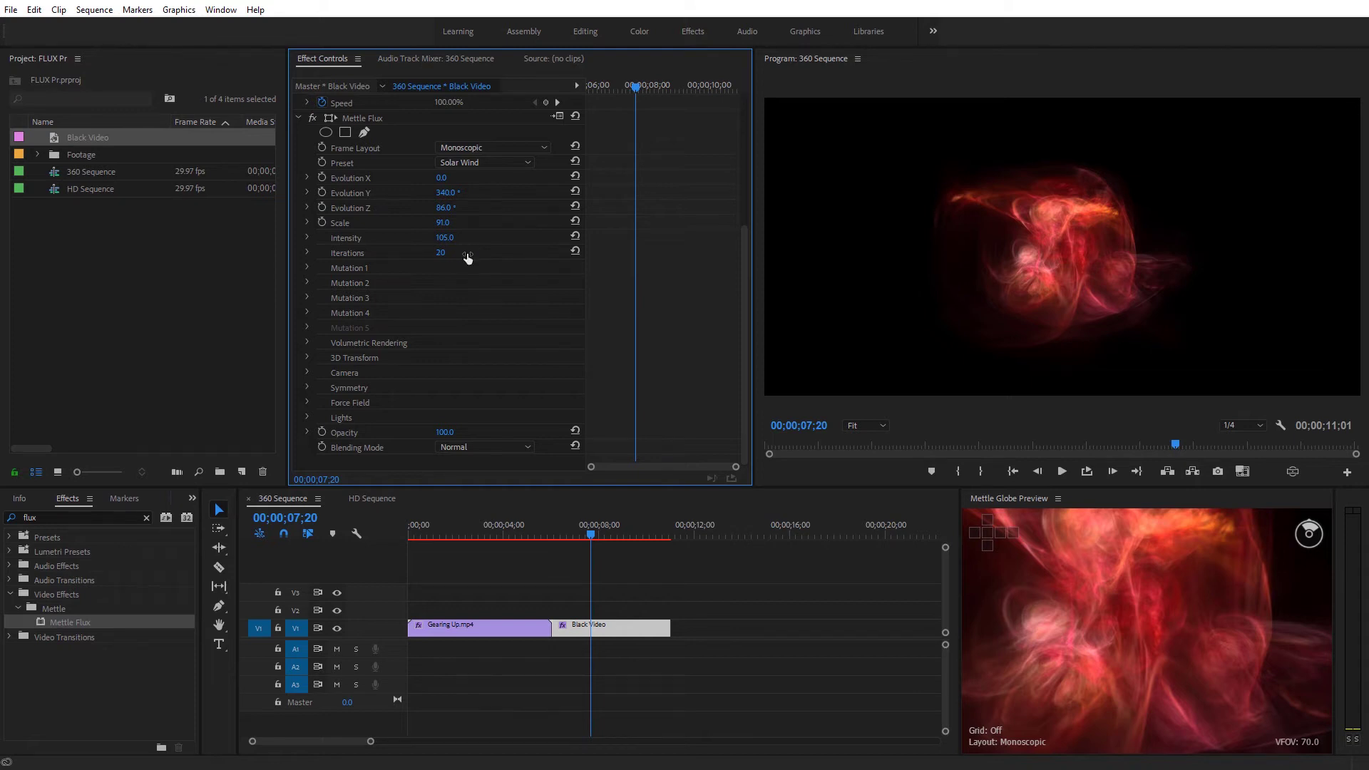
# Set Iterations to 12 and reset Evolution Y, Evolution Z and Intensity to their defaults.
pyautogui.click(443, 254)
pyautogui.write('12')
pyautogui.press('Return')
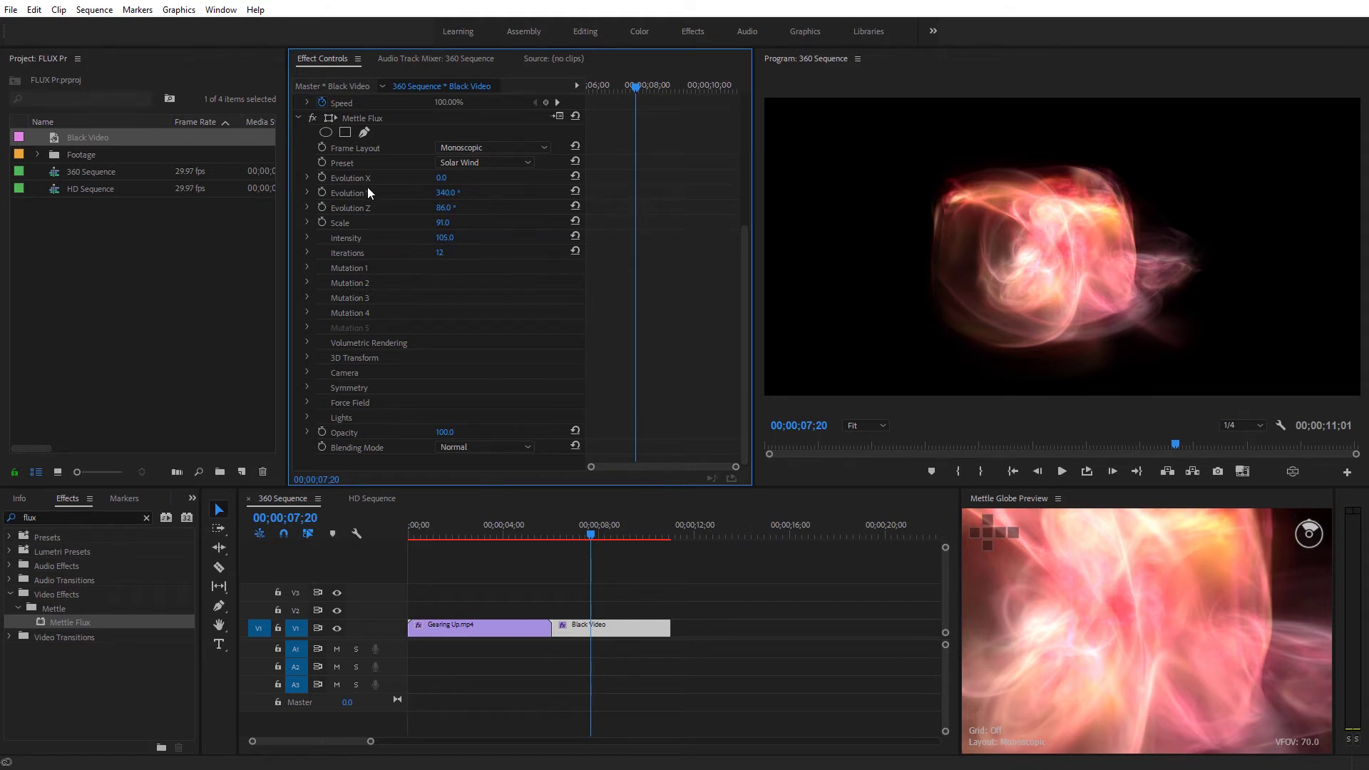
pyautogui.click(574, 191)
pyautogui.click(576, 205)
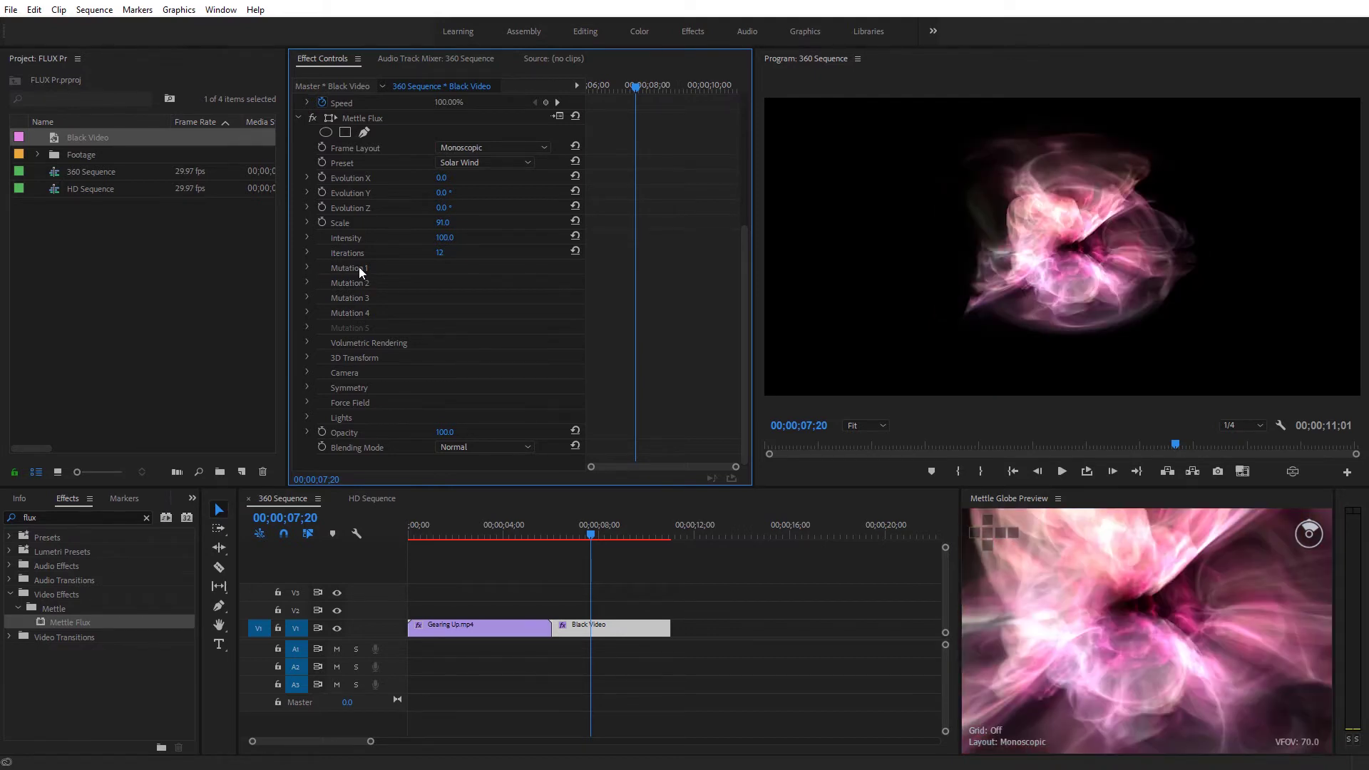
# Disable Mutation 1 of the Mettle Flux effect to preview its contribution, and enable it again.
pyautogui.click(307, 269)
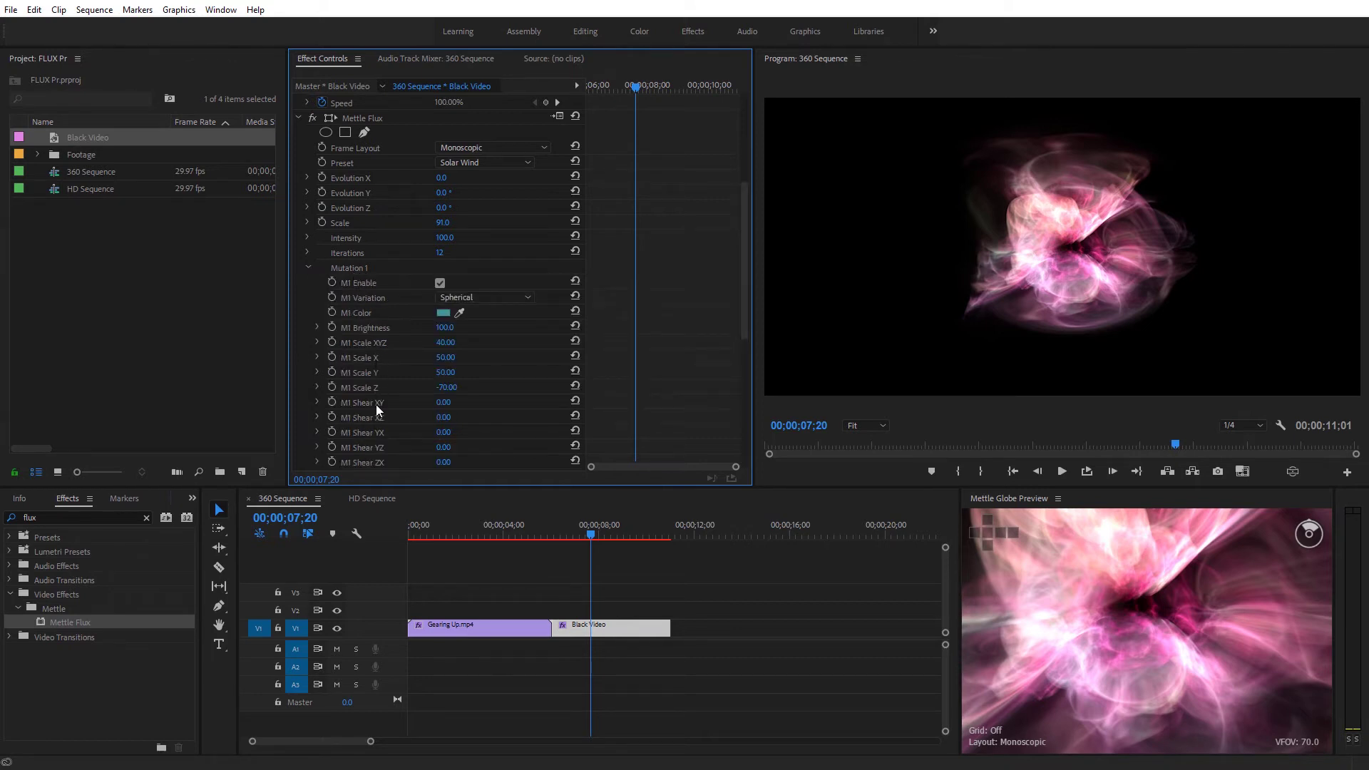
pyautogui.moveTo(742, 276); pyautogui.dragTo(734, 318)
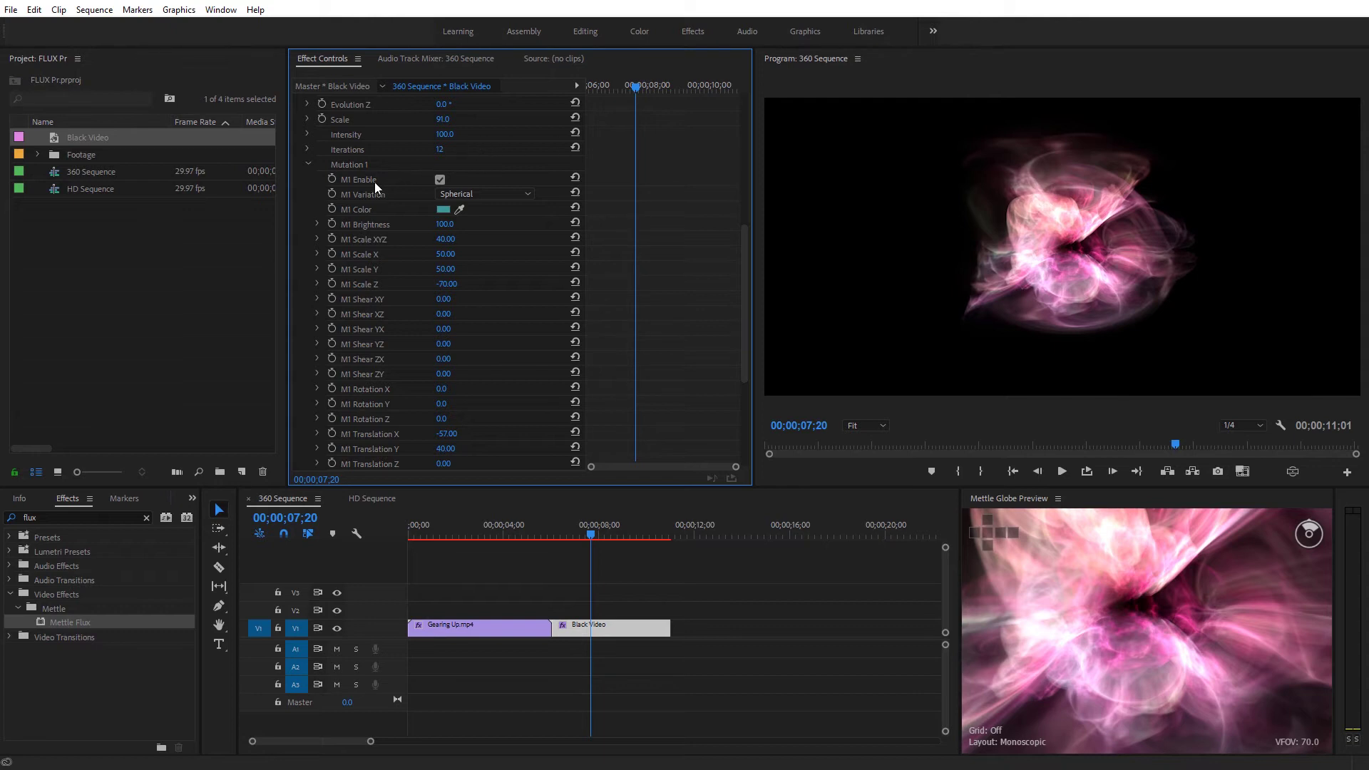
pyautogui.click(440, 180)
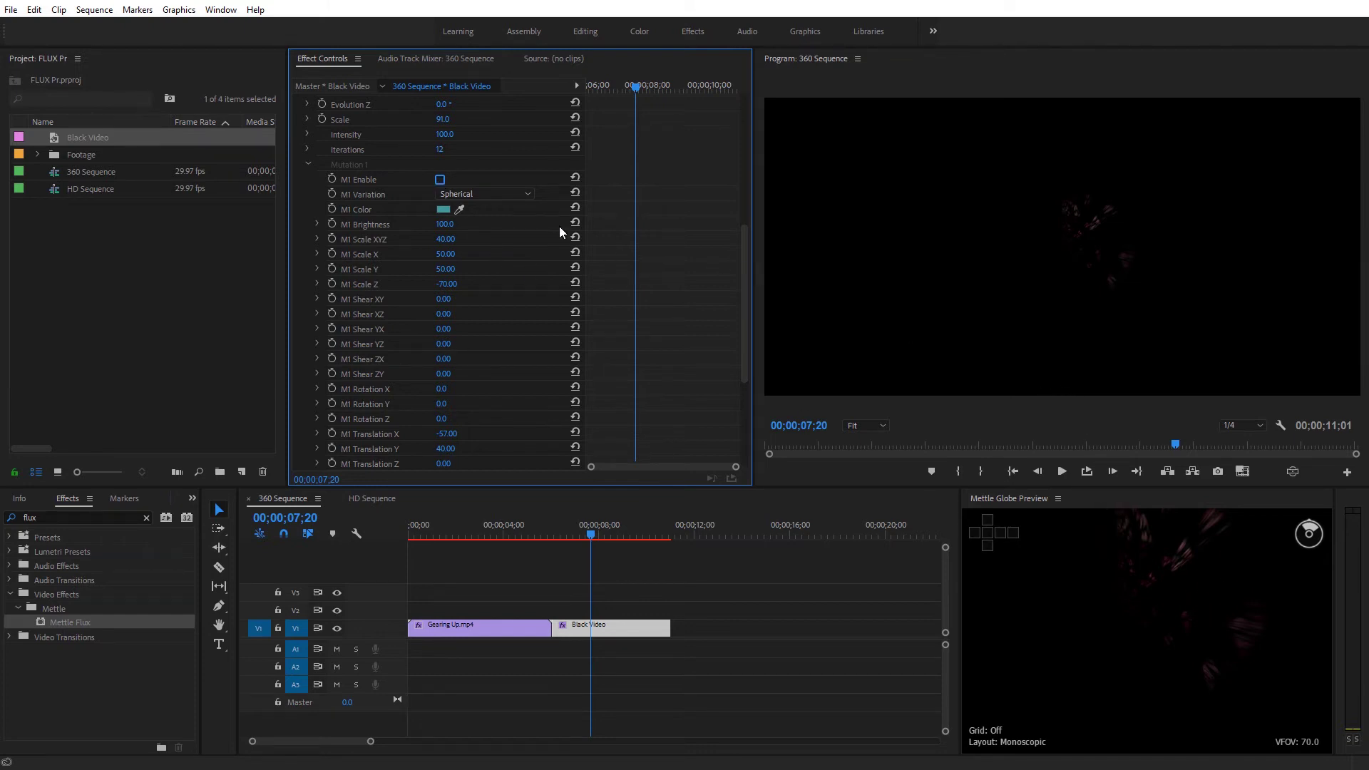
pyautogui.click(440, 180)
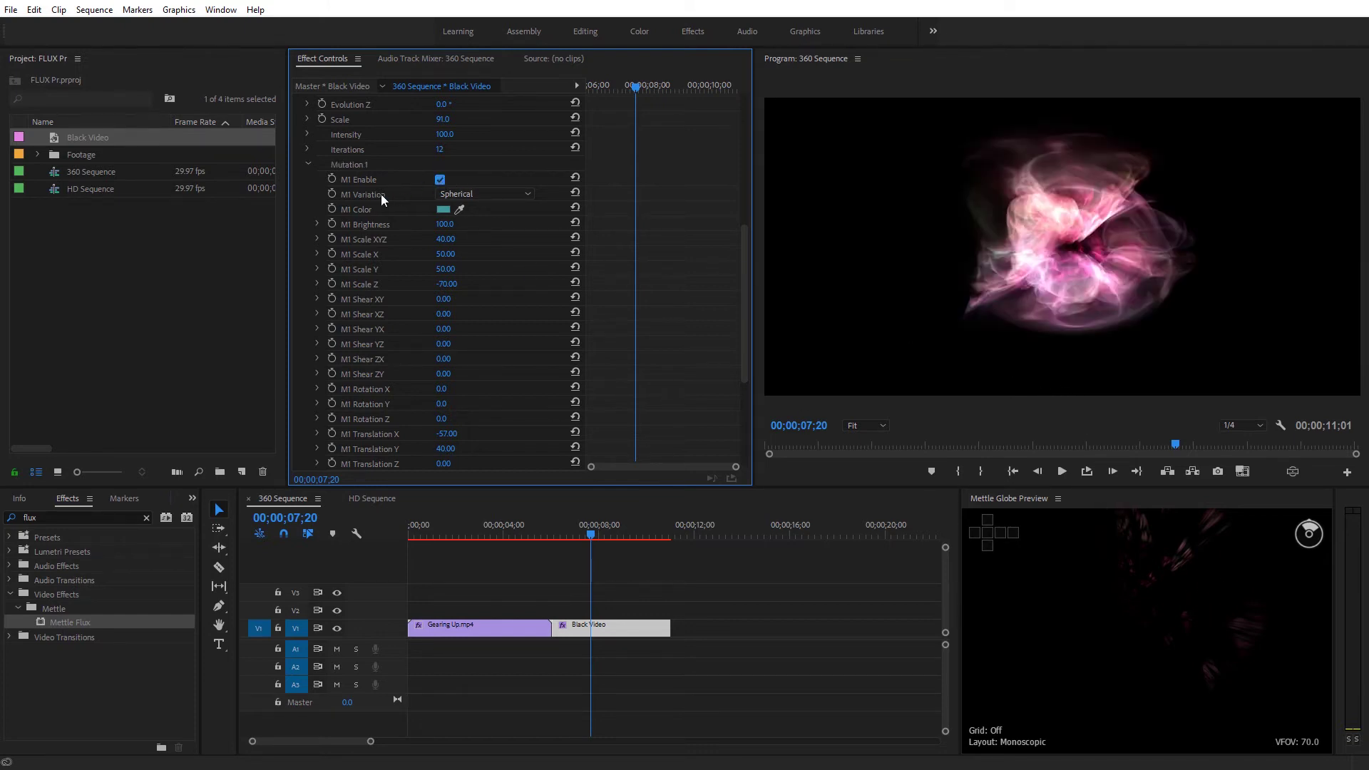
# Try the Hyperbolic variation for Mutation 1 and restore it to Spherical.
pyautogui.click(485, 194)
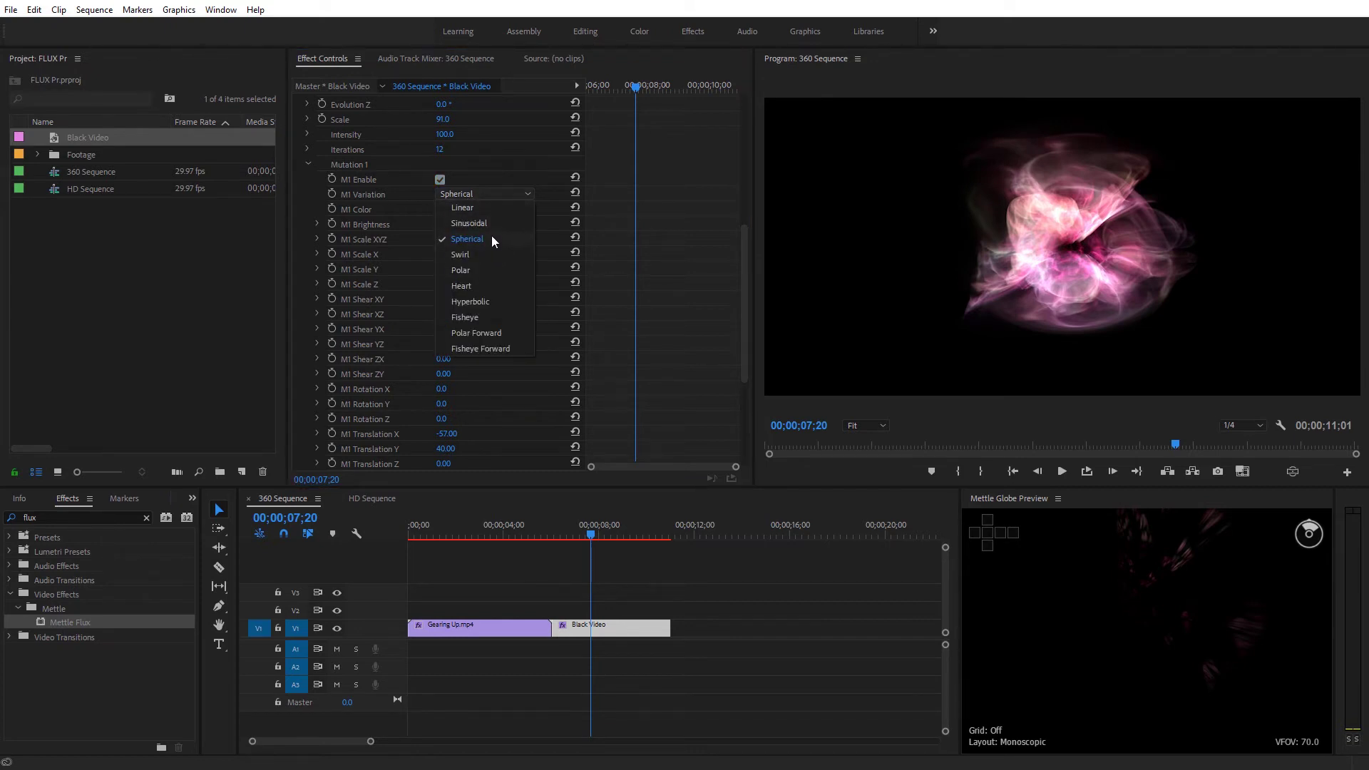
pyautogui.click(487, 306)
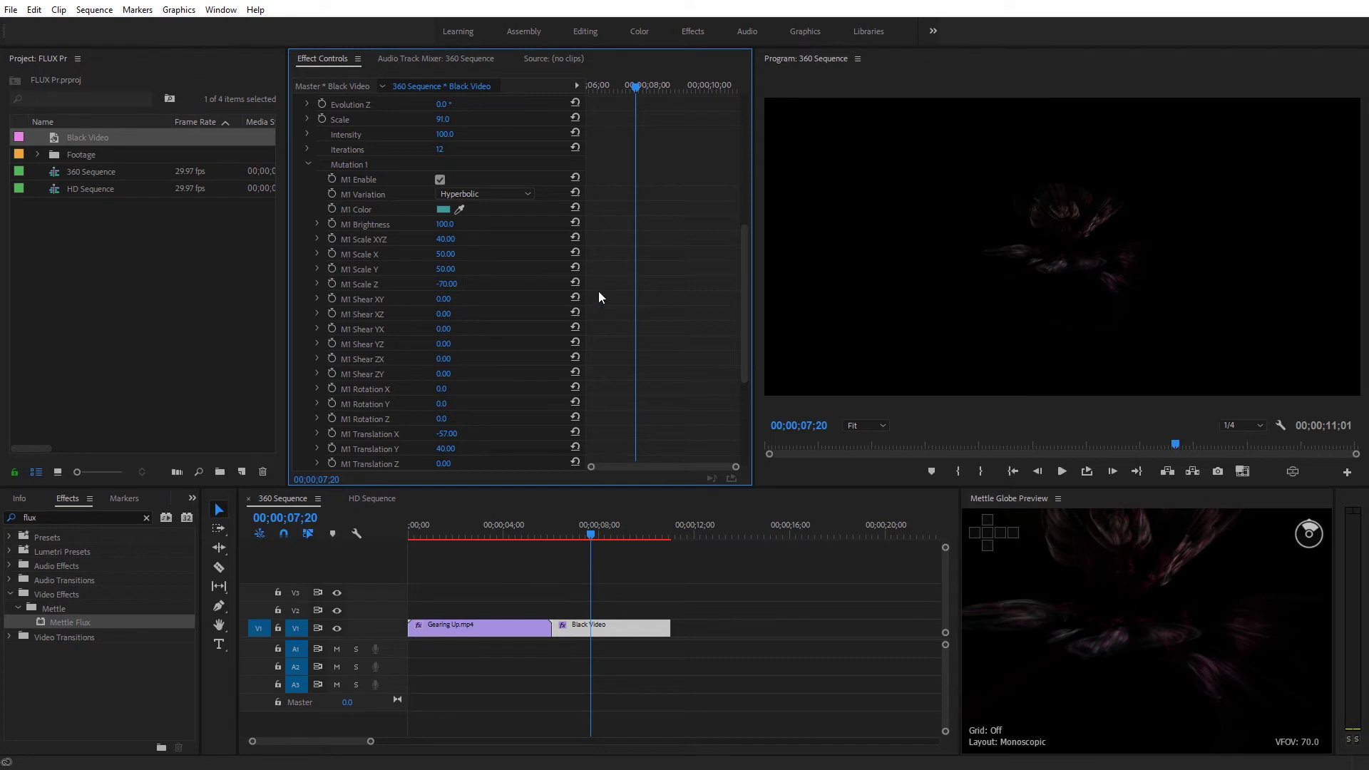
pyautogui.click(528, 194)
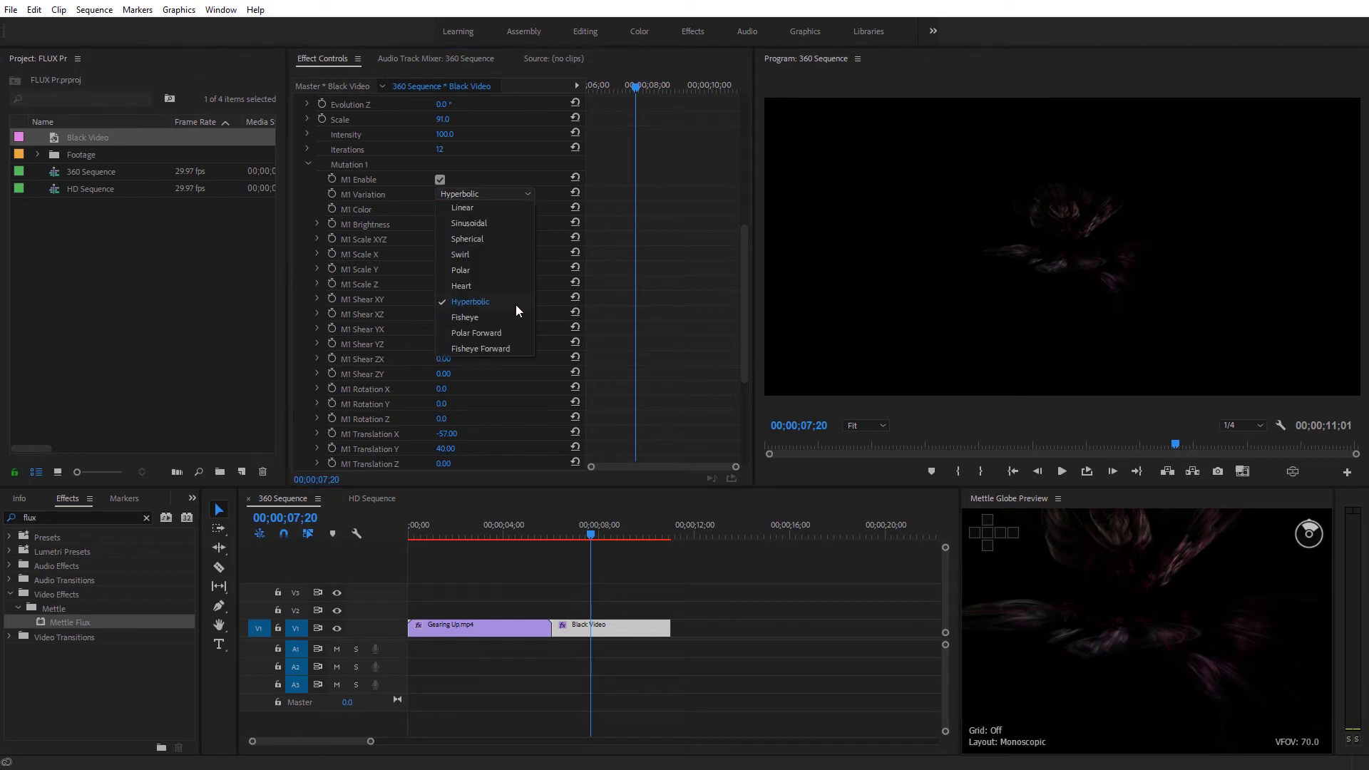
pyautogui.click(513, 239)
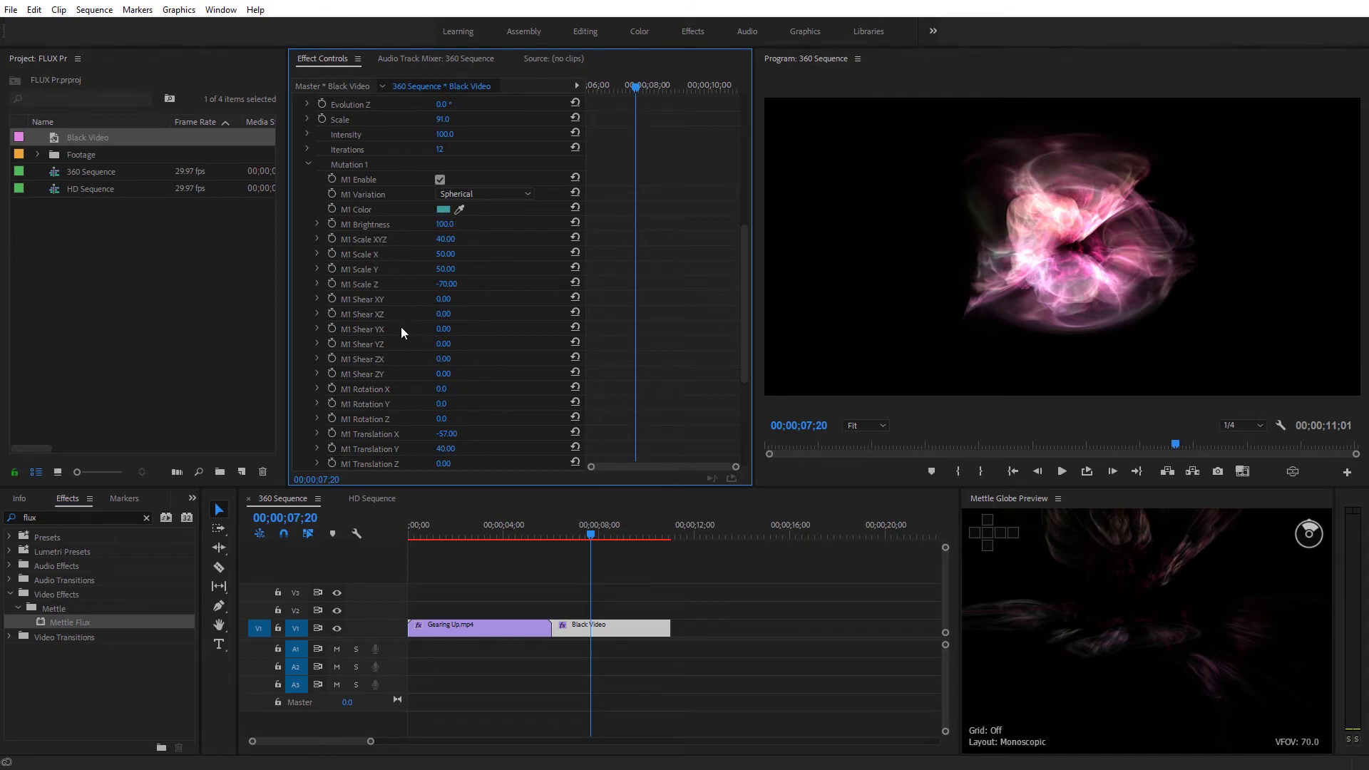
pyautogui.moveTo(743, 288); pyautogui.dragTo(724, 257)
pyautogui.click(308, 268)
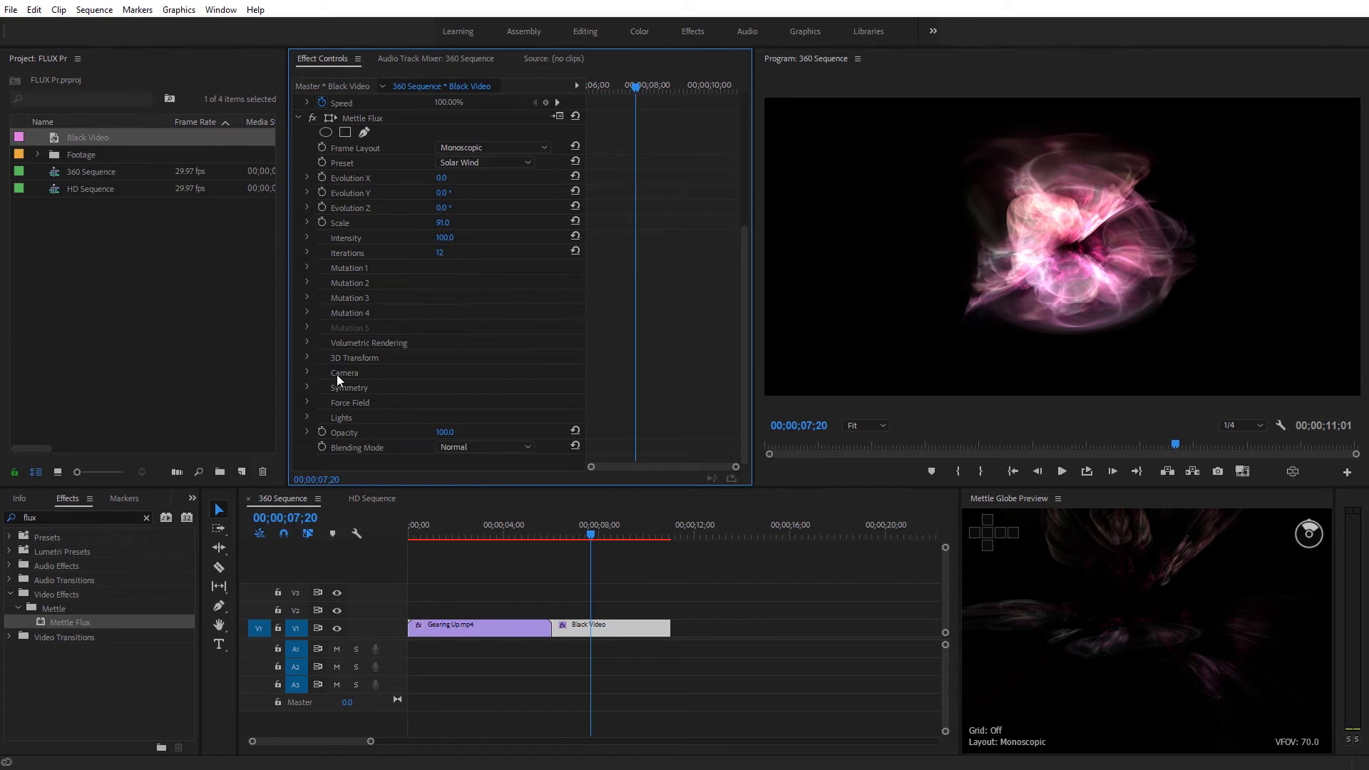
# Review the Mettle Flux Camera settings and change the effect's frame layout to Stereoscopic - Over/Under.
pyautogui.click(308, 372)
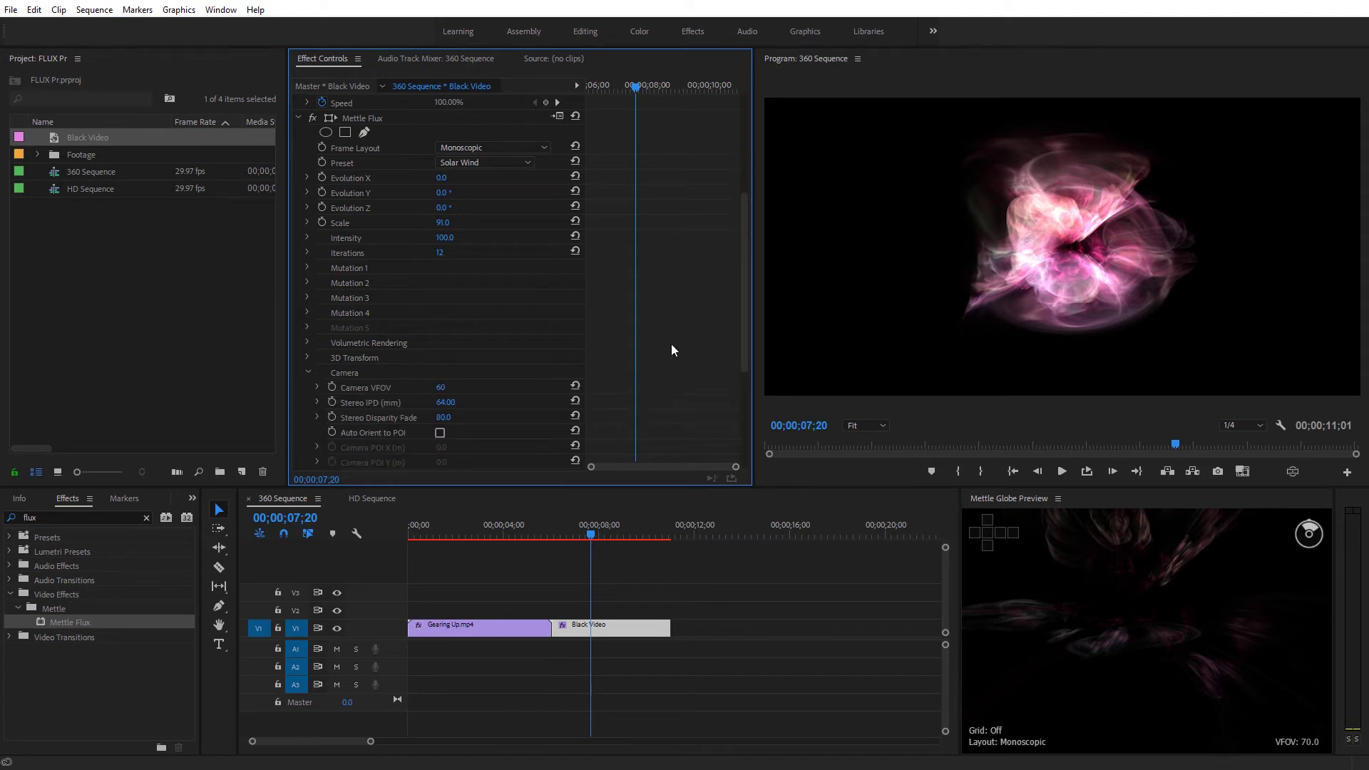
pyautogui.moveTo(742, 278); pyautogui.dragTo(740, 351)
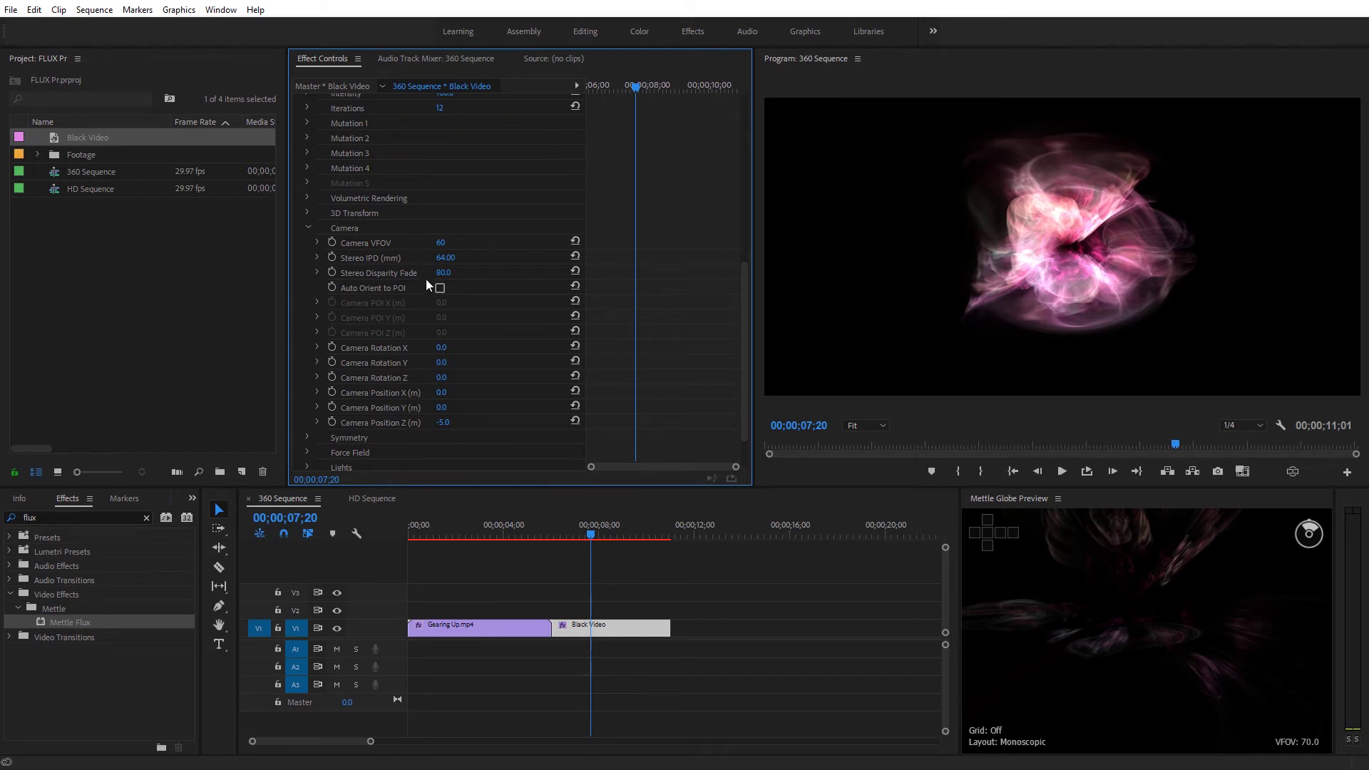
pyautogui.moveTo(742, 316); pyautogui.dragTo(760, 218)
pyautogui.click(502, 222)
pyautogui.click(509, 247)
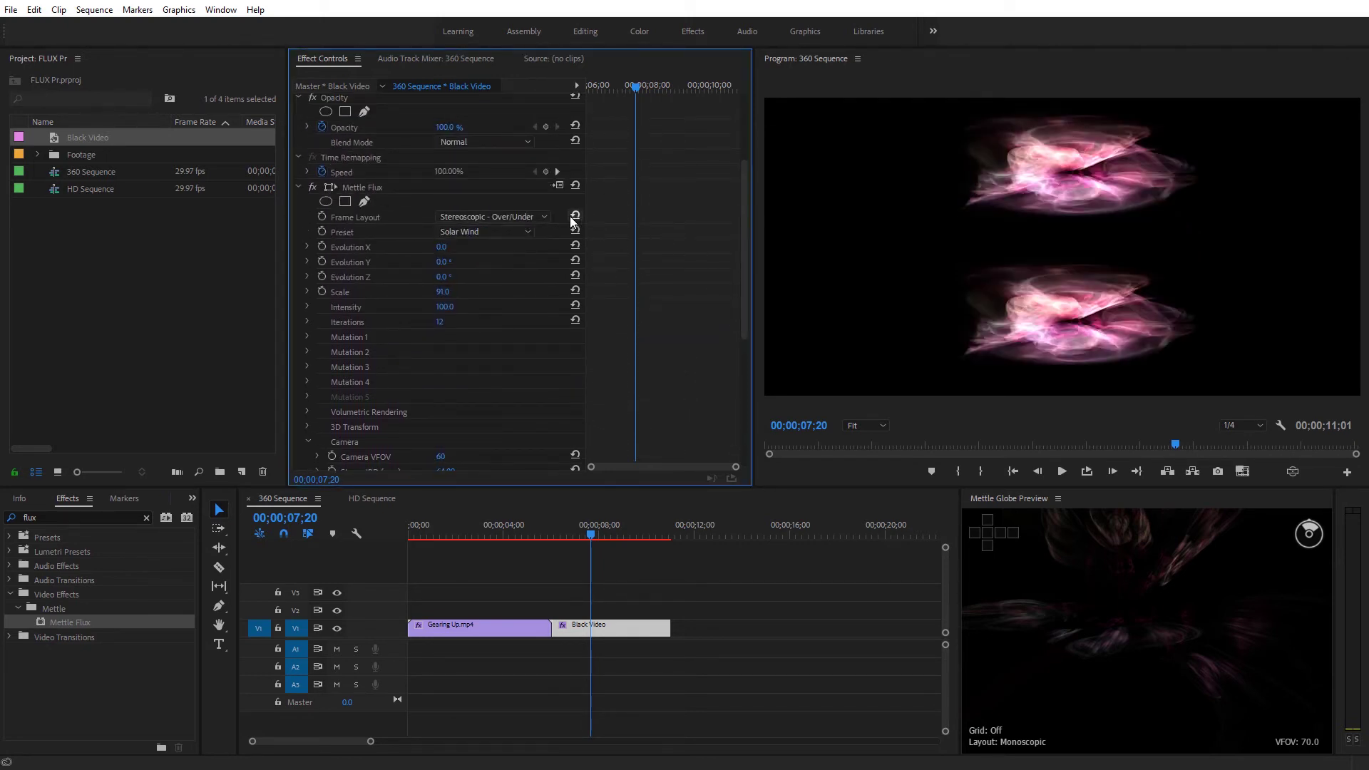
# Set the camera's Stereo IPD to 104 mm and adjust the Stereo Disparity Fade.
pyautogui.moveTo(746, 214); pyautogui.dragTo(734, 308)
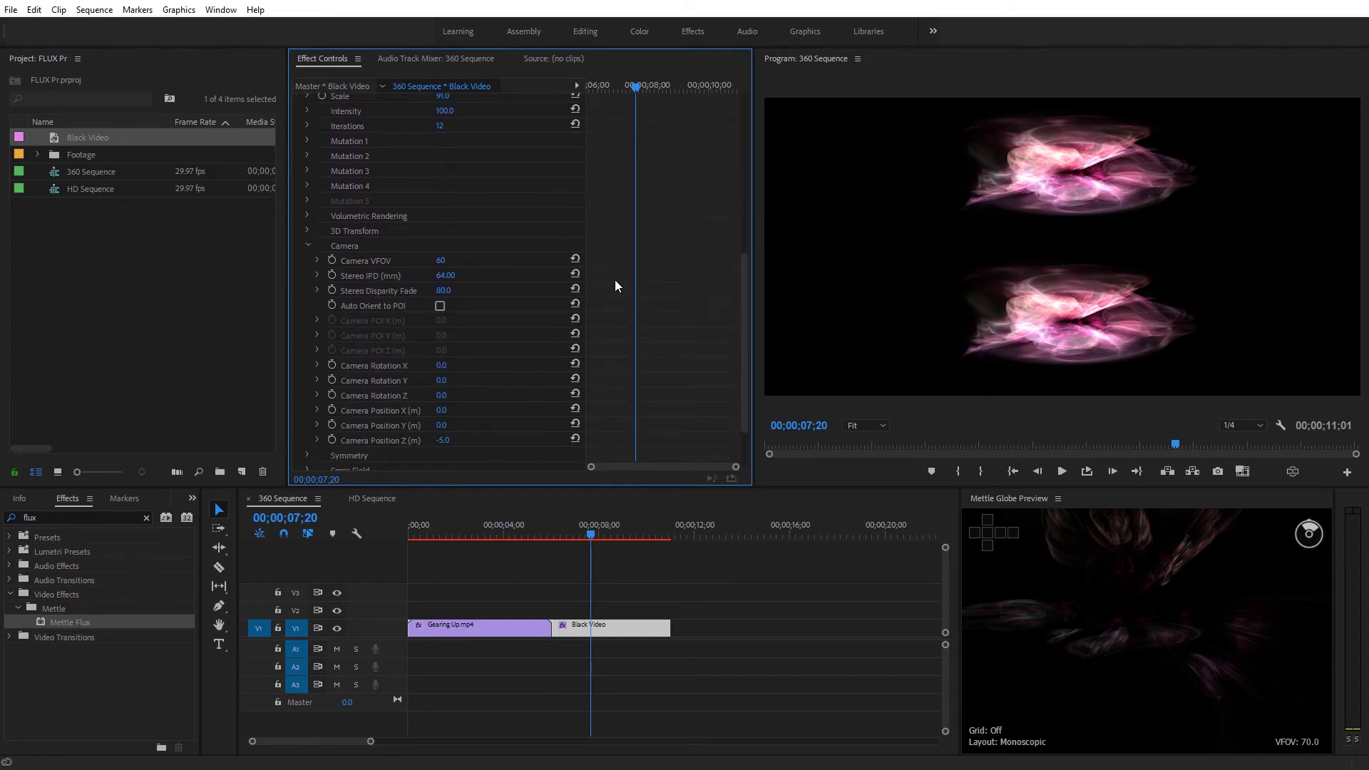
pyautogui.moveTo(446, 280)
pyautogui.mouseDown()
pyautogui.moveTo(422, 281)
pyautogui.moveTo(463, 276)
pyautogui.mouseUp()
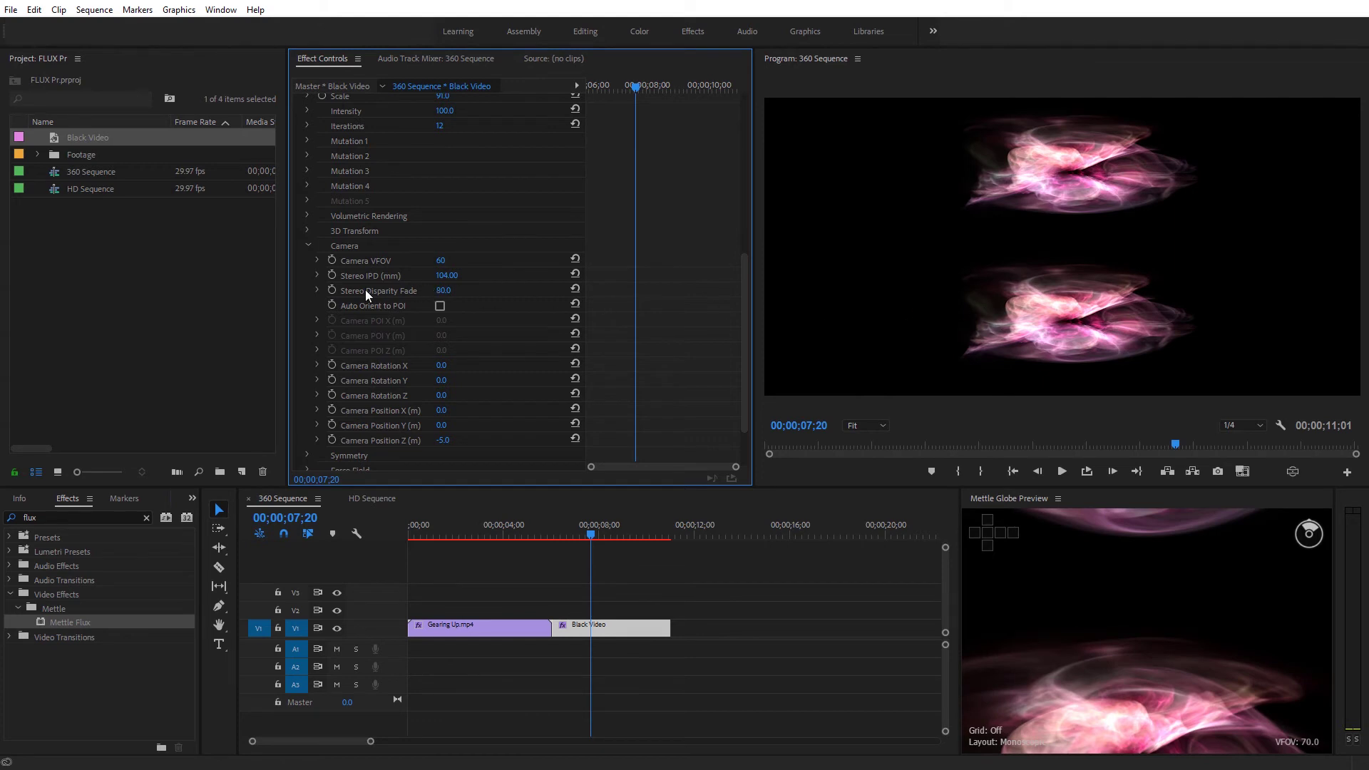
pyautogui.moveTo(443, 295)
pyautogui.mouseDown()
pyautogui.moveTo(435, 305)
pyautogui.moveTo(452, 294)
pyautogui.mouseUp()
# In the HD Sequence, select the Black Video clip and set its Mettle Flux Camera VFOV to 86.
pyautogui.click(372, 499)
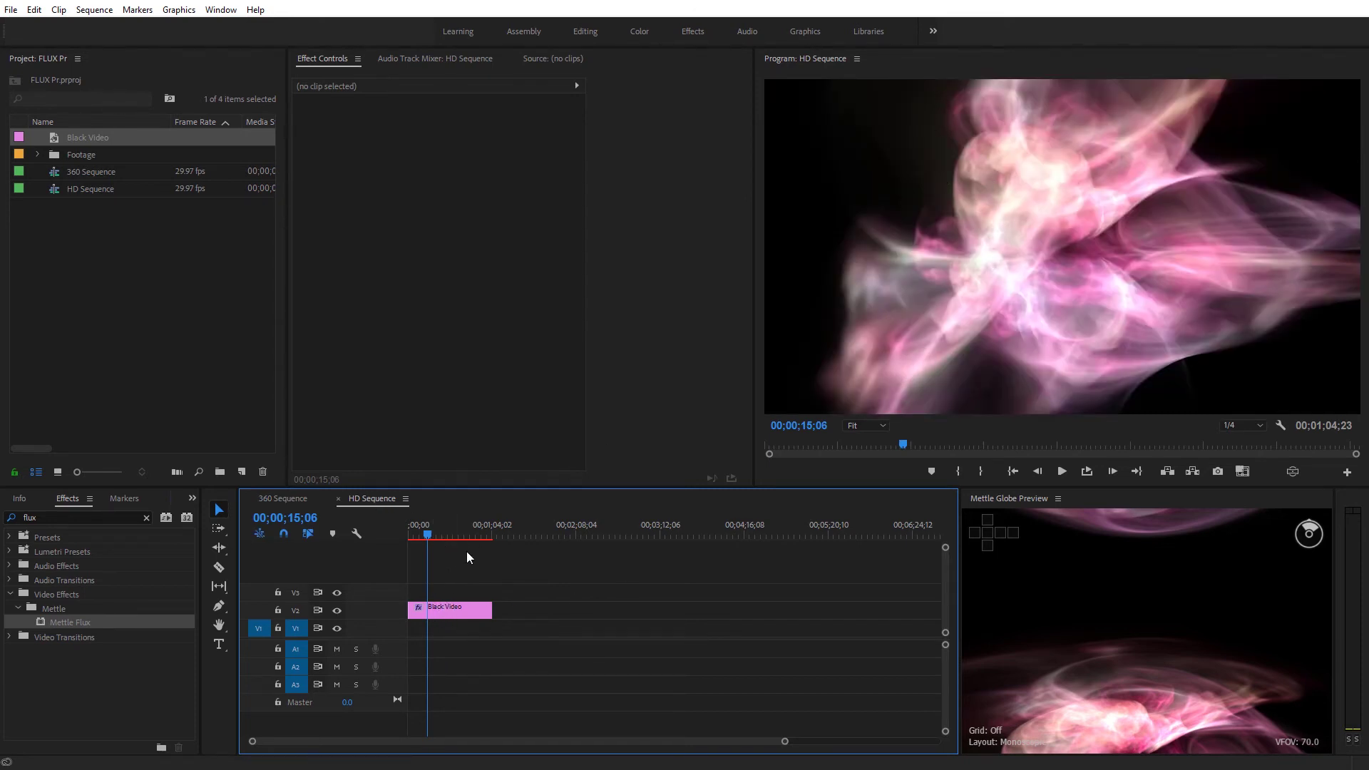
pyautogui.click(454, 615)
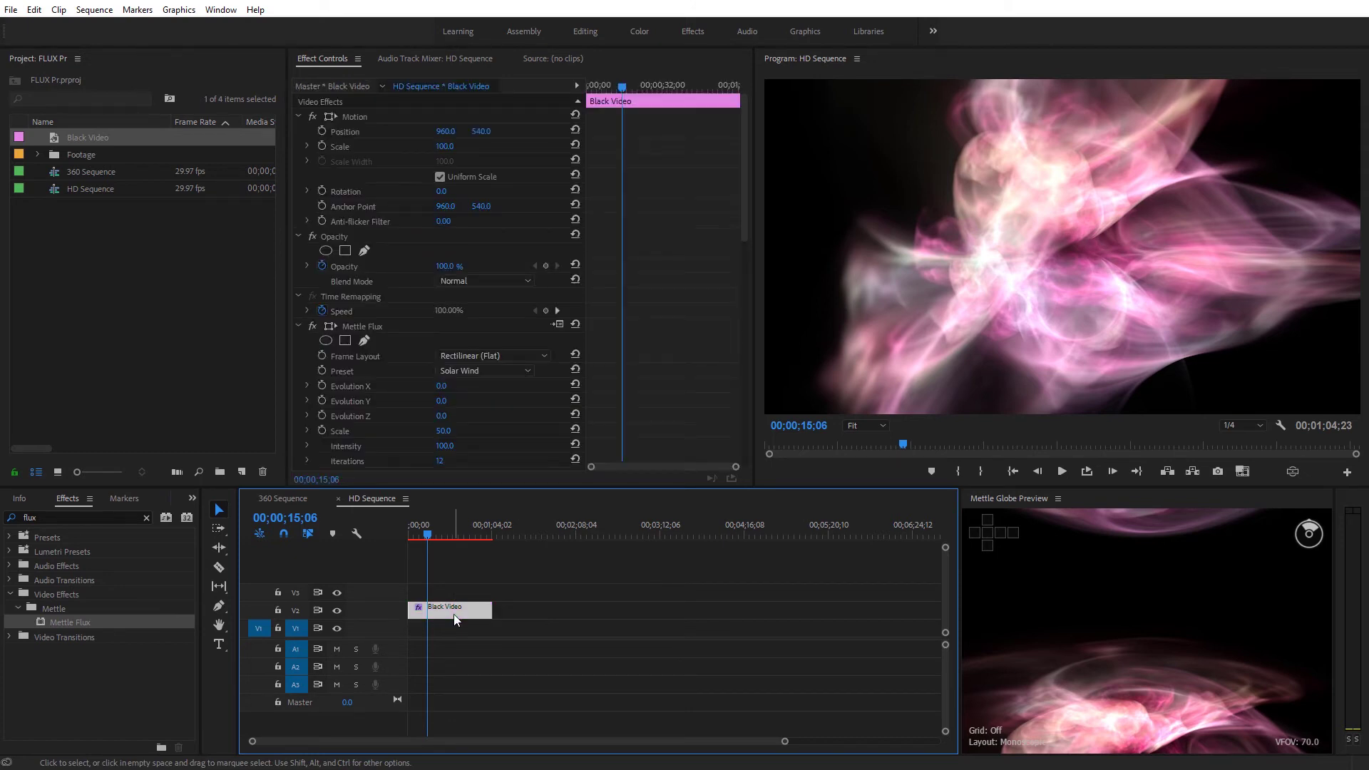
pyautogui.moveTo(747, 192); pyautogui.dragTo(742, 318)
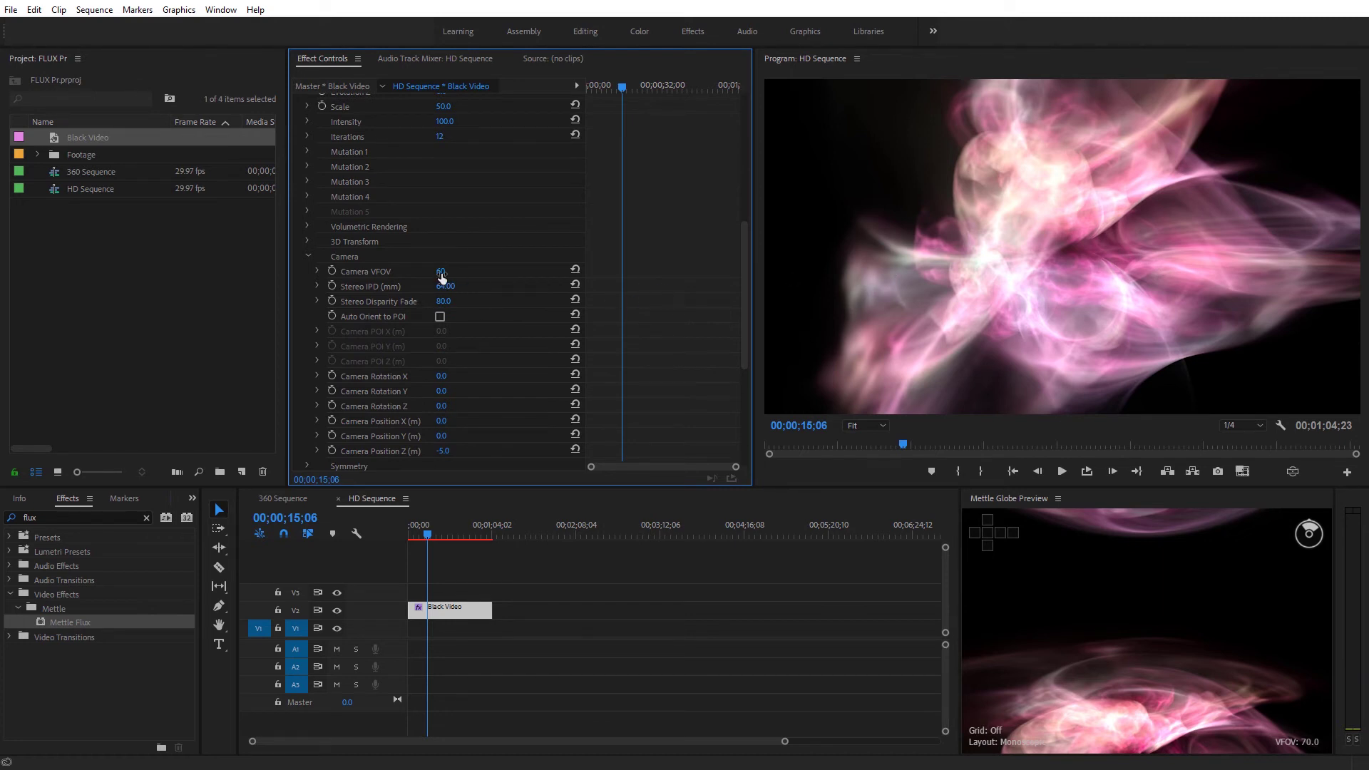
pyautogui.moveTo(441, 276)
pyautogui.mouseDown()
pyautogui.moveTo(425, 278)
pyautogui.moveTo(459, 278)
pyautogui.moveTo(446, 281)
pyautogui.mouseUp()
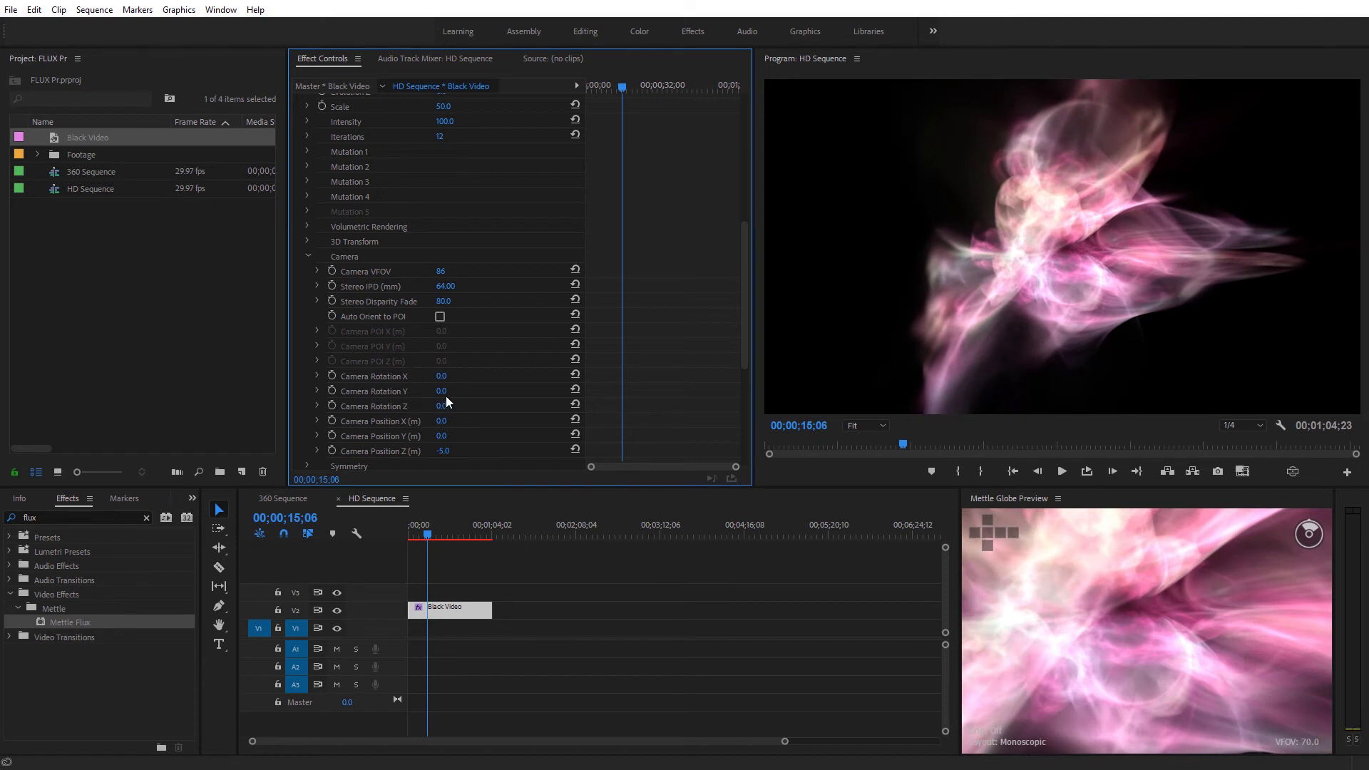
# Set the HD clip's Mettle Flux Camera Rotation Y to 16°, Camera Position X and Y to -1.0 m and Position Z to -9.0 m.
pyautogui.moveTo(461, 397); pyautogui.dragTo(454, 450)
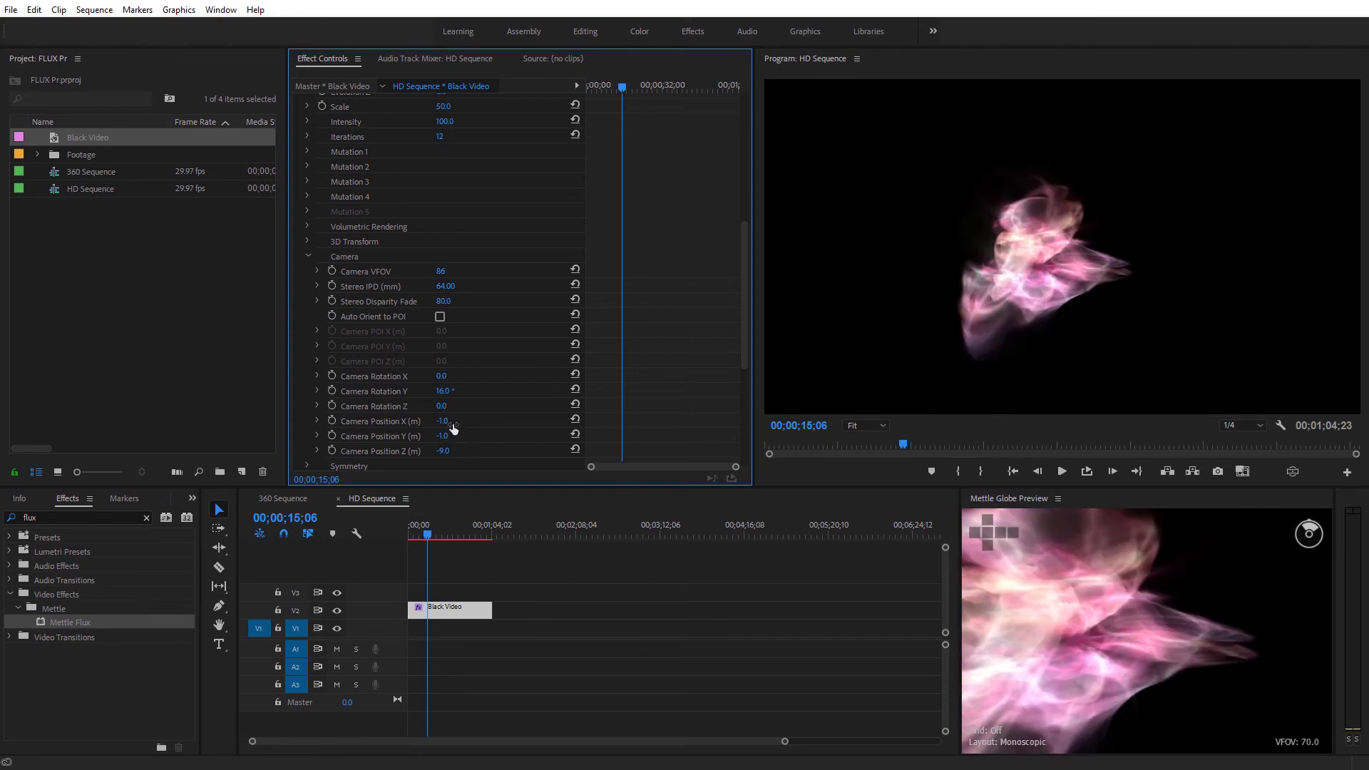
pyautogui.moveTo(745, 300); pyautogui.dragTo(745, 333)
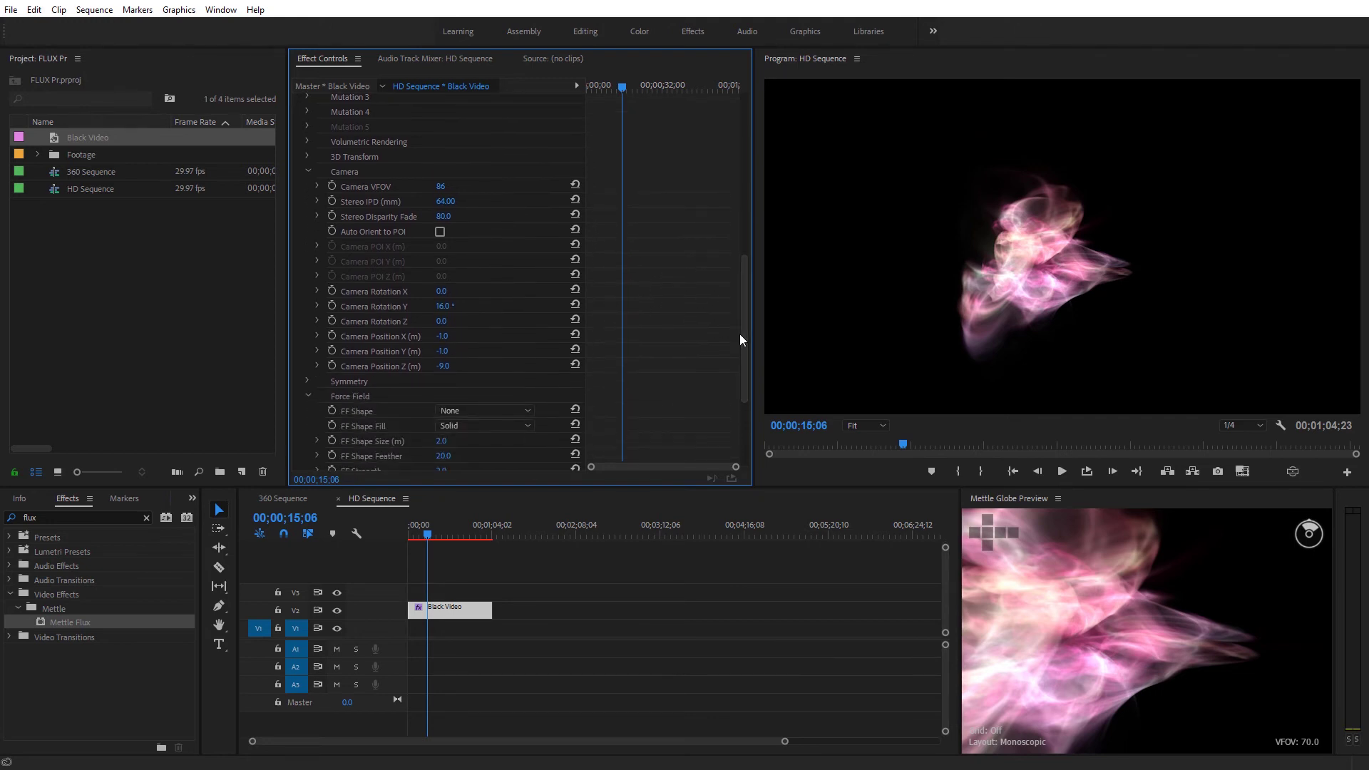
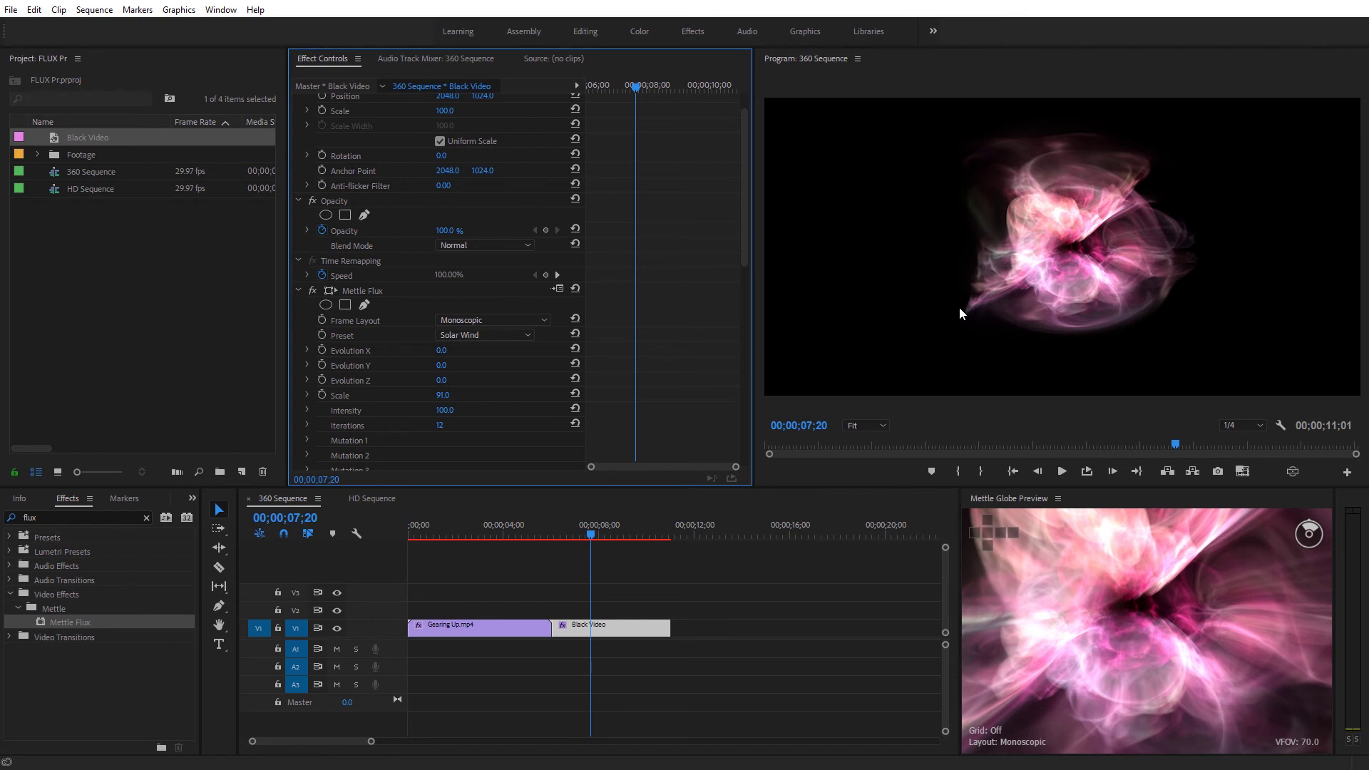
# In the 360 Sequence, set the black video clip's Mettle Flux Symmetry Planes to XY.
pyautogui.moveTo(741, 252); pyautogui.dragTo(755, 452)
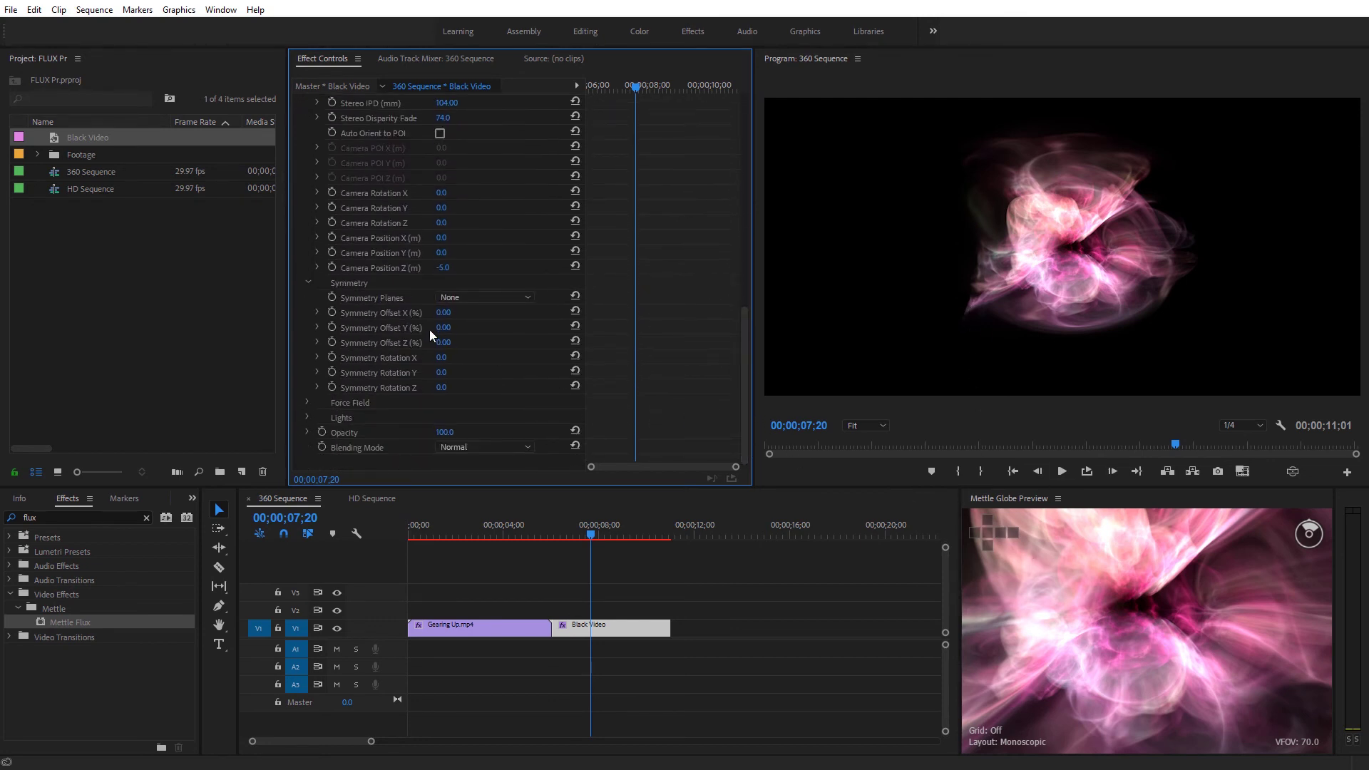
pyautogui.click(448, 297)
pyautogui.click(457, 342)
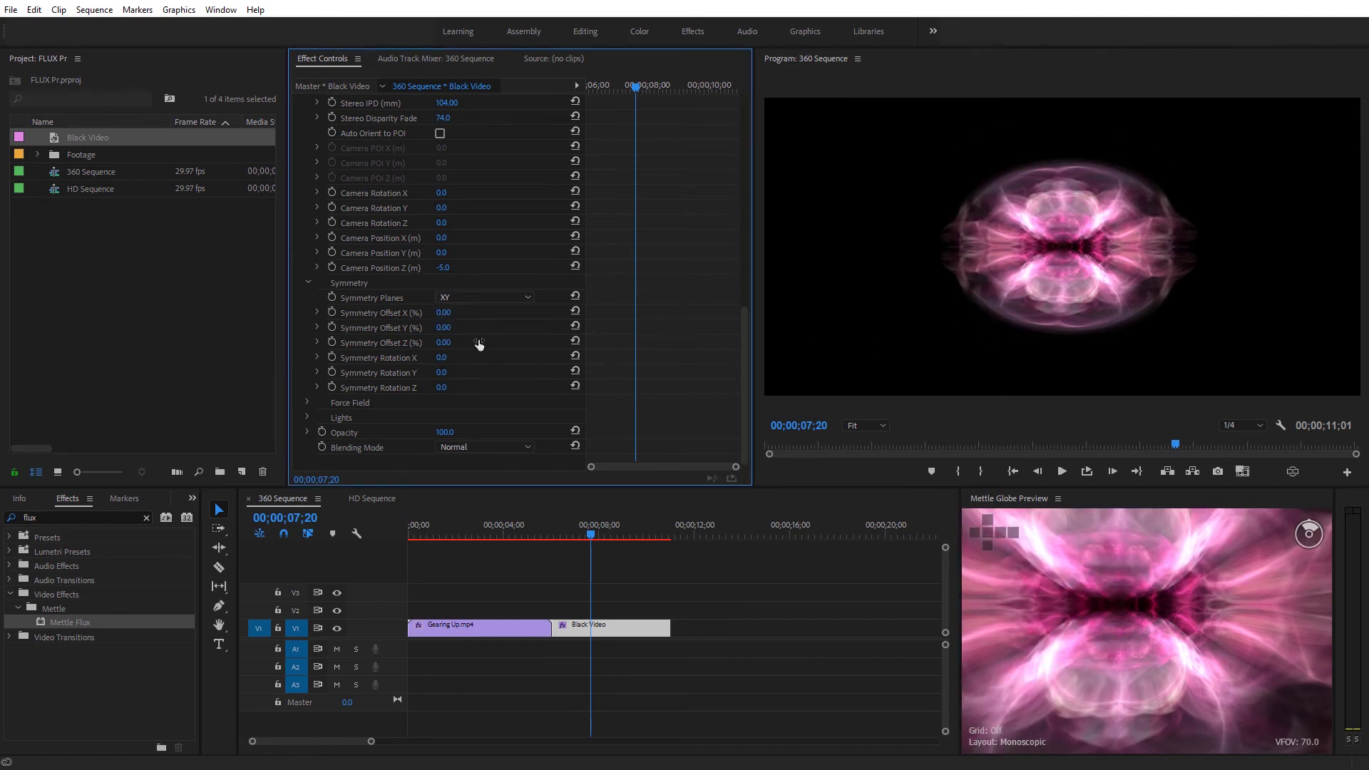
# Set the Mettle Flux Force Field shape to Sphere with Shape Size 2.9 m and Position X -4.0 m.
pyautogui.click(307, 403)
pyautogui.moveTo(742, 308); pyautogui.dragTo(742, 323)
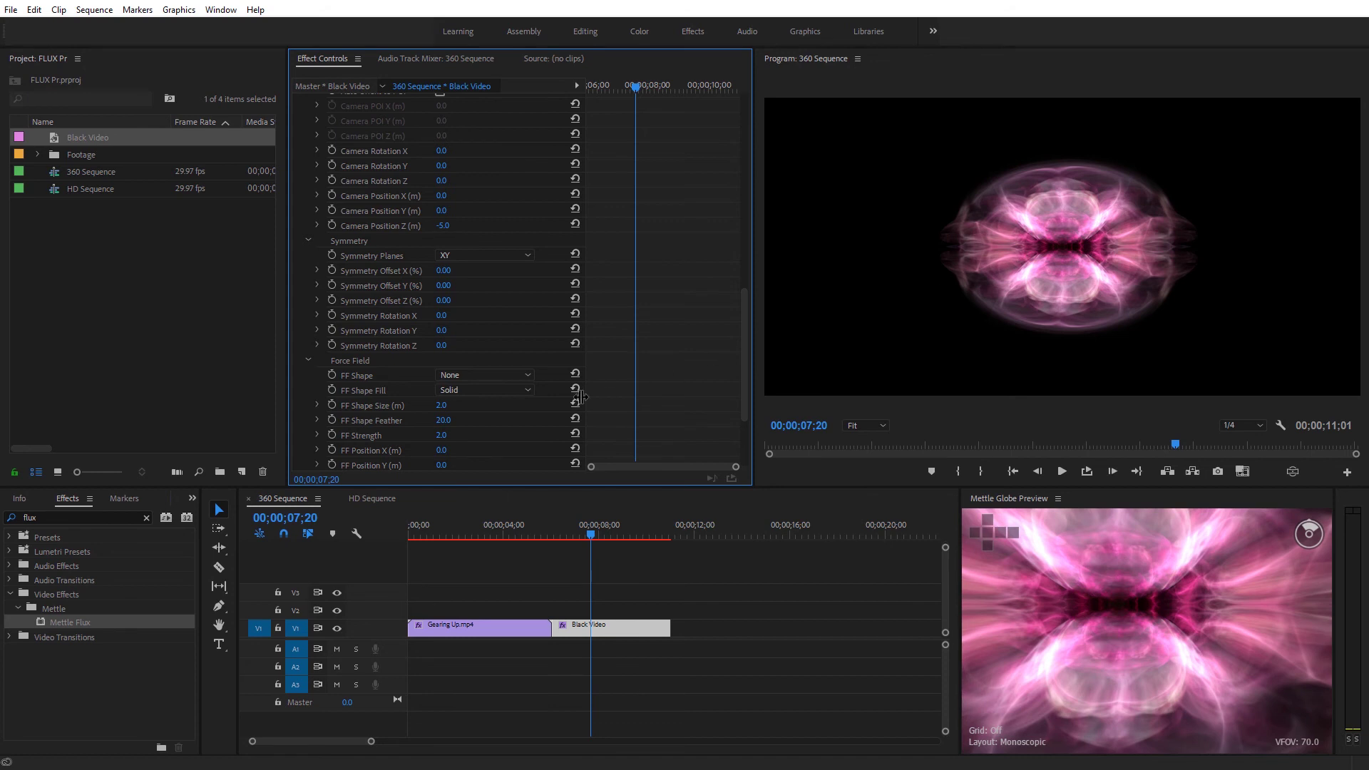
pyautogui.click(469, 373)
pyautogui.click(469, 403)
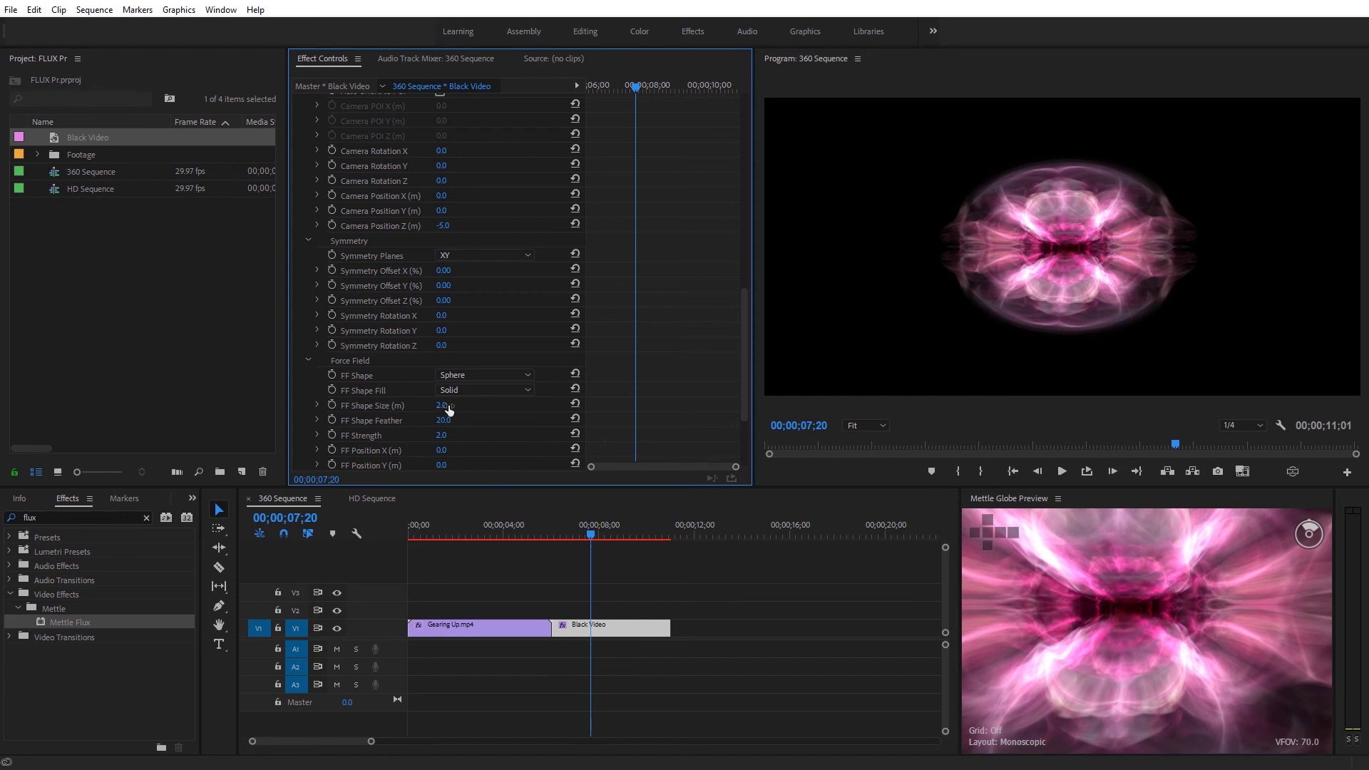
pyautogui.moveTo(453, 409); pyautogui.dragTo(459, 449)
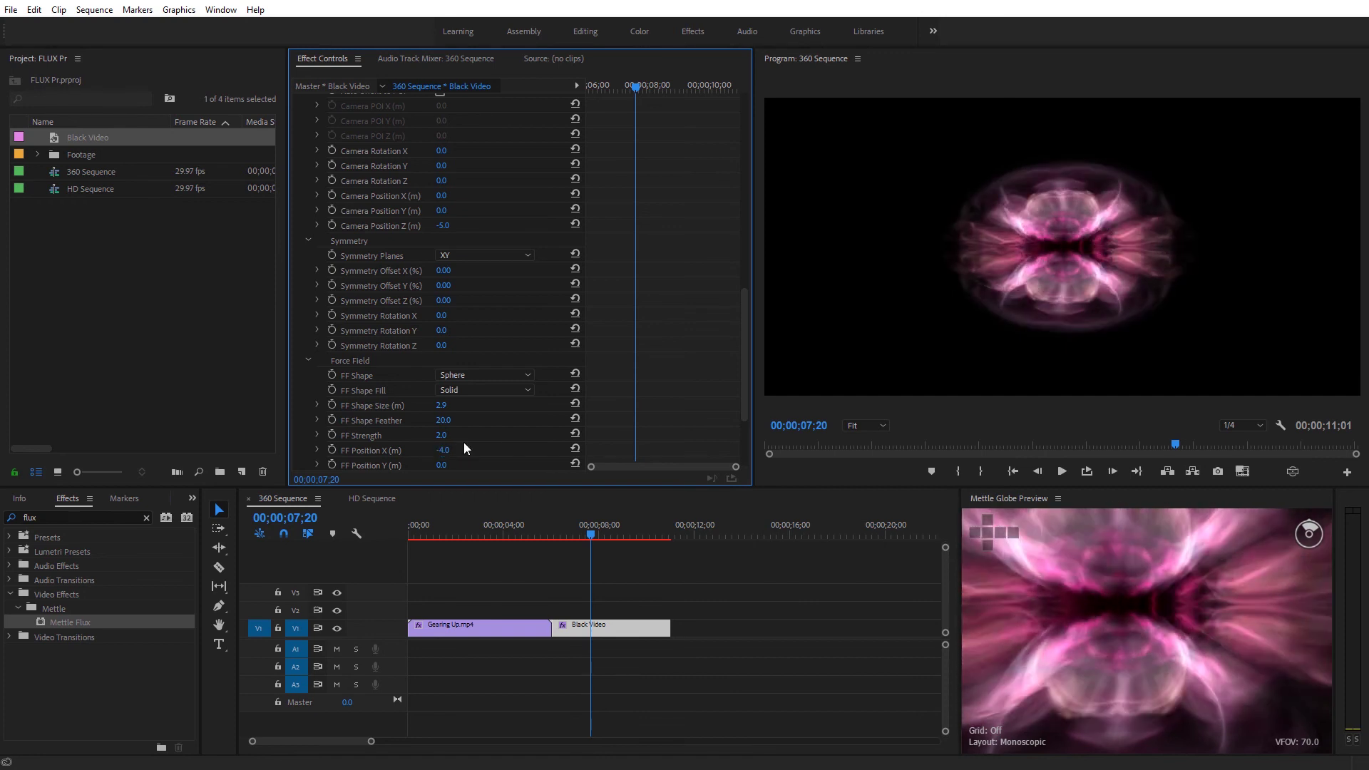
# Set the Mettle Flux Symmetry Planes back to None.
pyautogui.moveTo(742, 298); pyautogui.dragTo(742, 319)
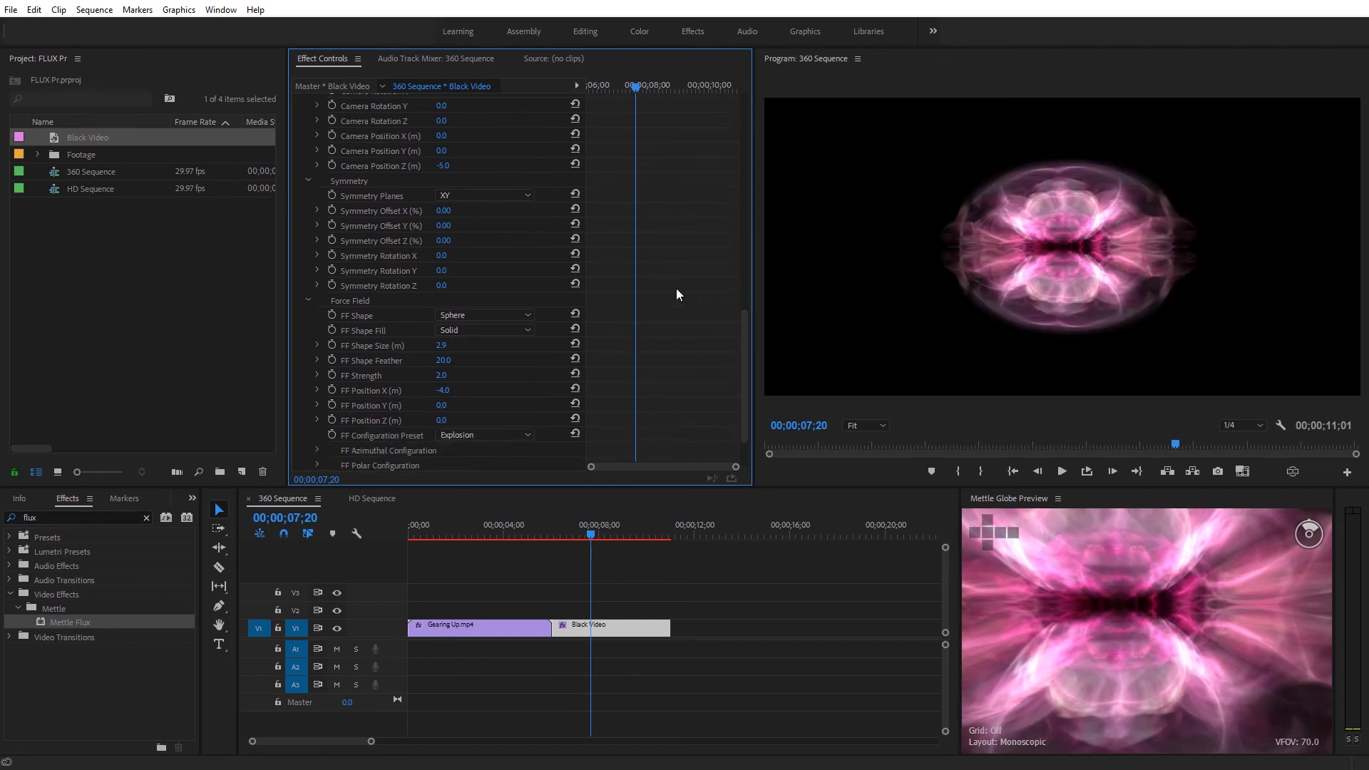
pyautogui.click(507, 197)
pyautogui.click(496, 209)
# Enable Light 1 in Mettle Flux, set its Position X to -16.0 m and look towards it in the globe preview.
pyautogui.moveTo(744, 322); pyautogui.dragTo(746, 346)
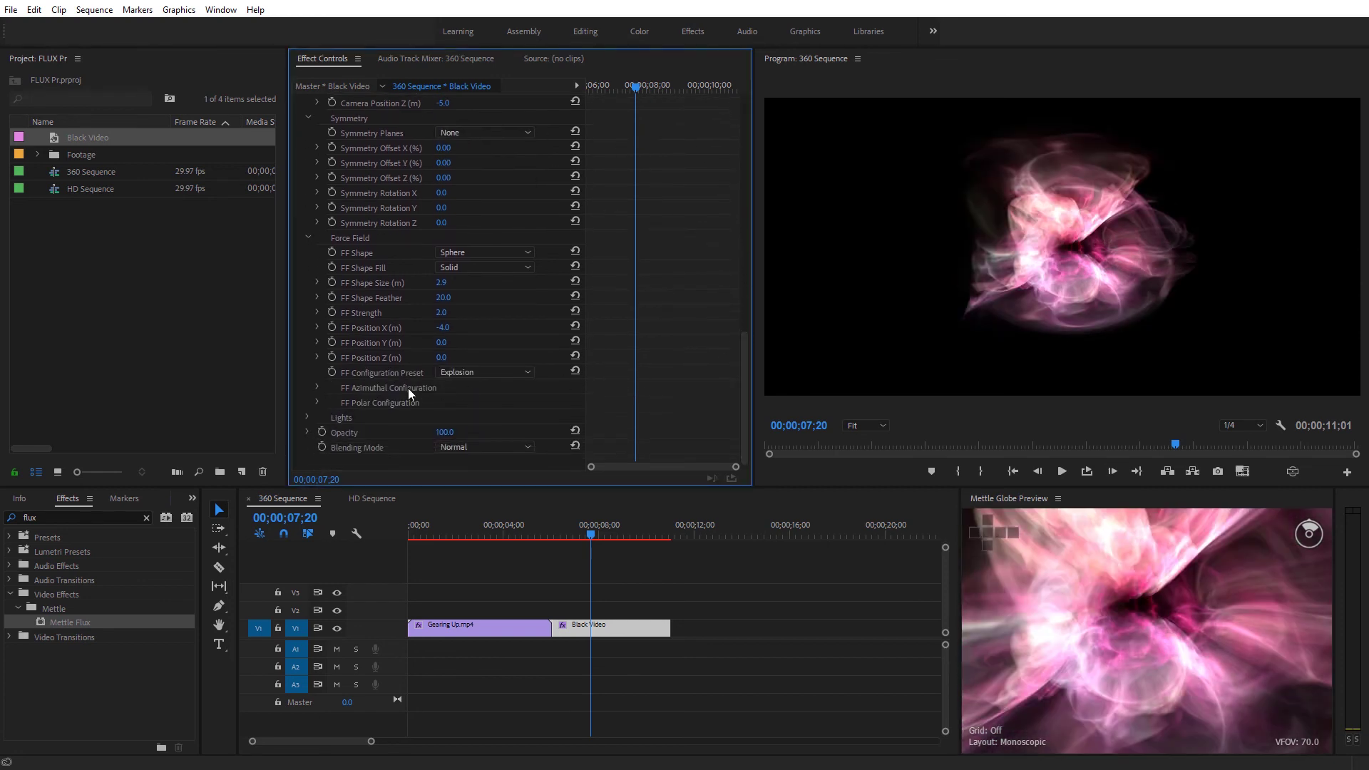
pyautogui.click(309, 418)
pyautogui.moveTo(746, 324); pyautogui.dragTo(677, 365)
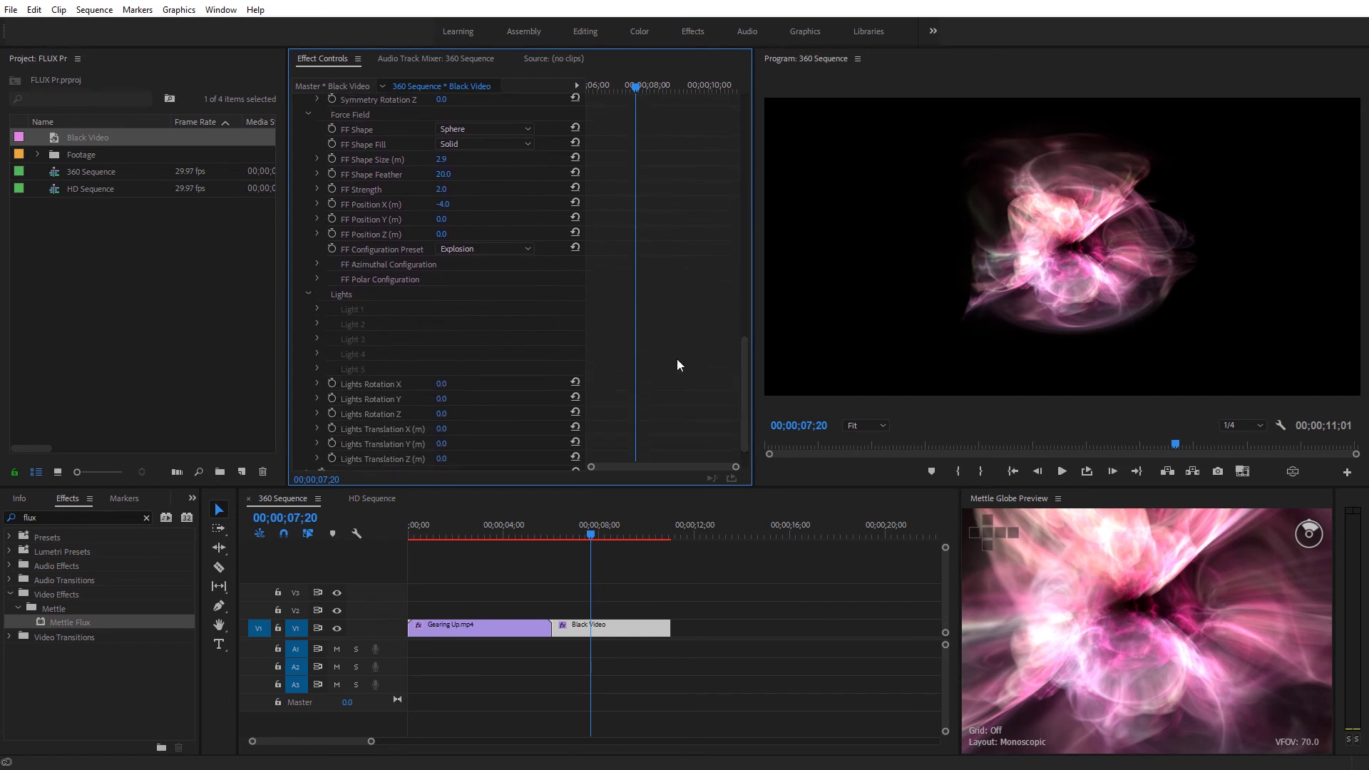
pyautogui.click(316, 311)
pyautogui.click(441, 325)
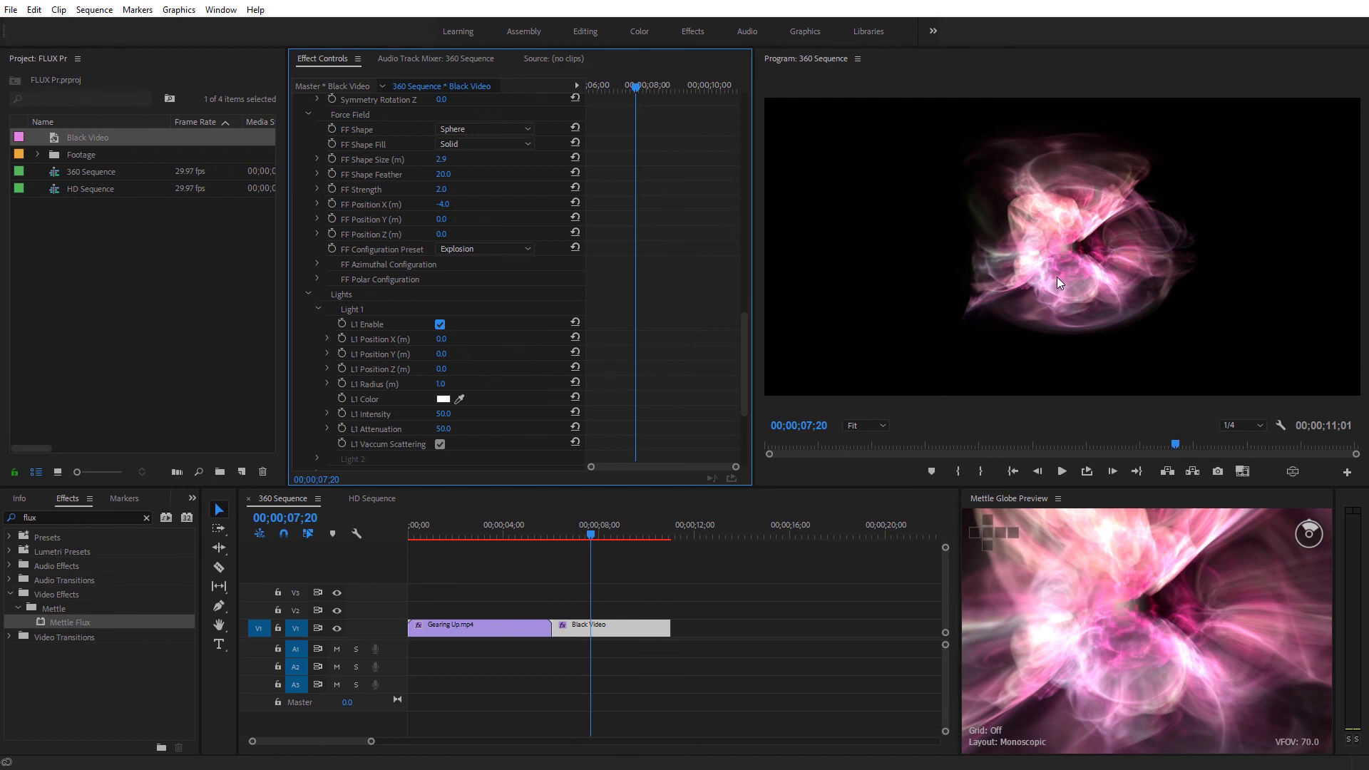
pyautogui.moveTo(445, 345)
pyautogui.mouseDown()
pyautogui.moveTo(462, 343)
pyautogui.moveTo(435, 347)
pyautogui.mouseUp()
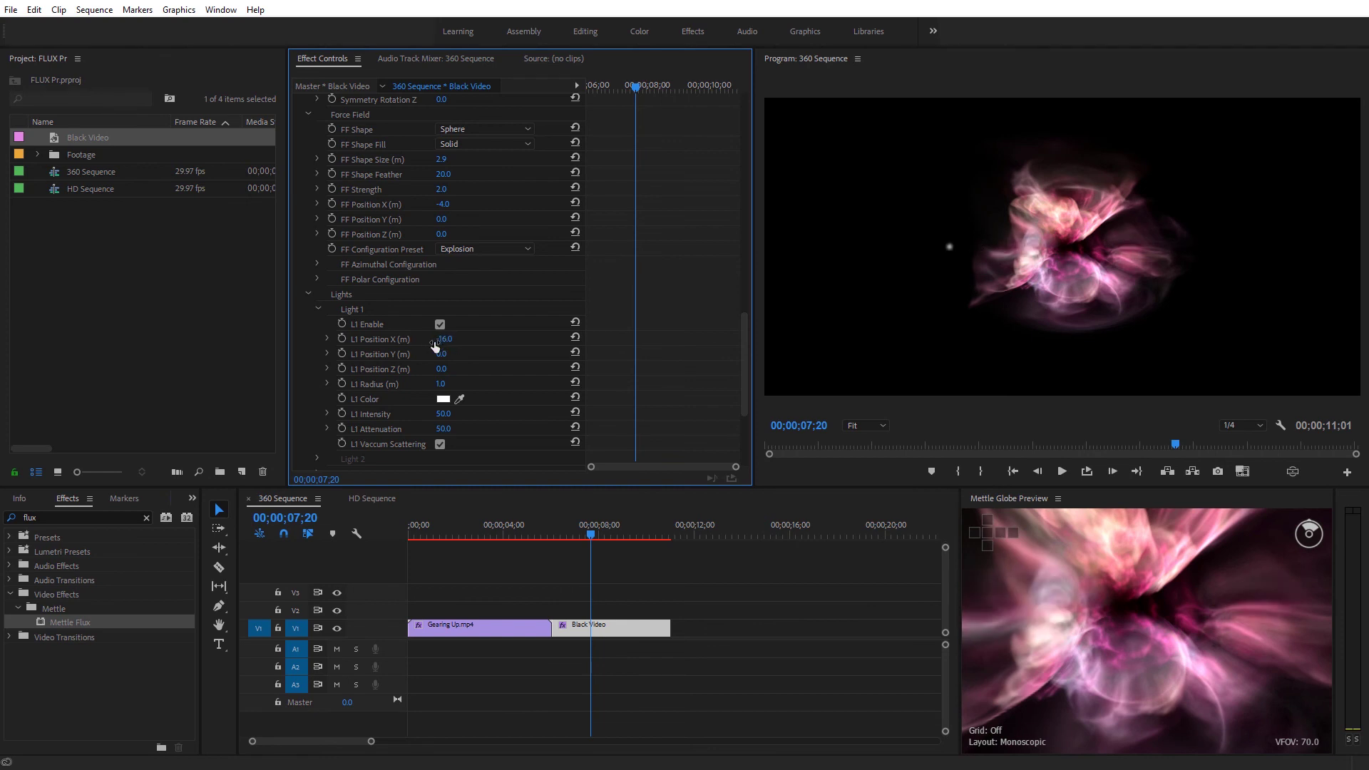
pyautogui.moveTo(1217, 606); pyautogui.dragTo(1233, 599)
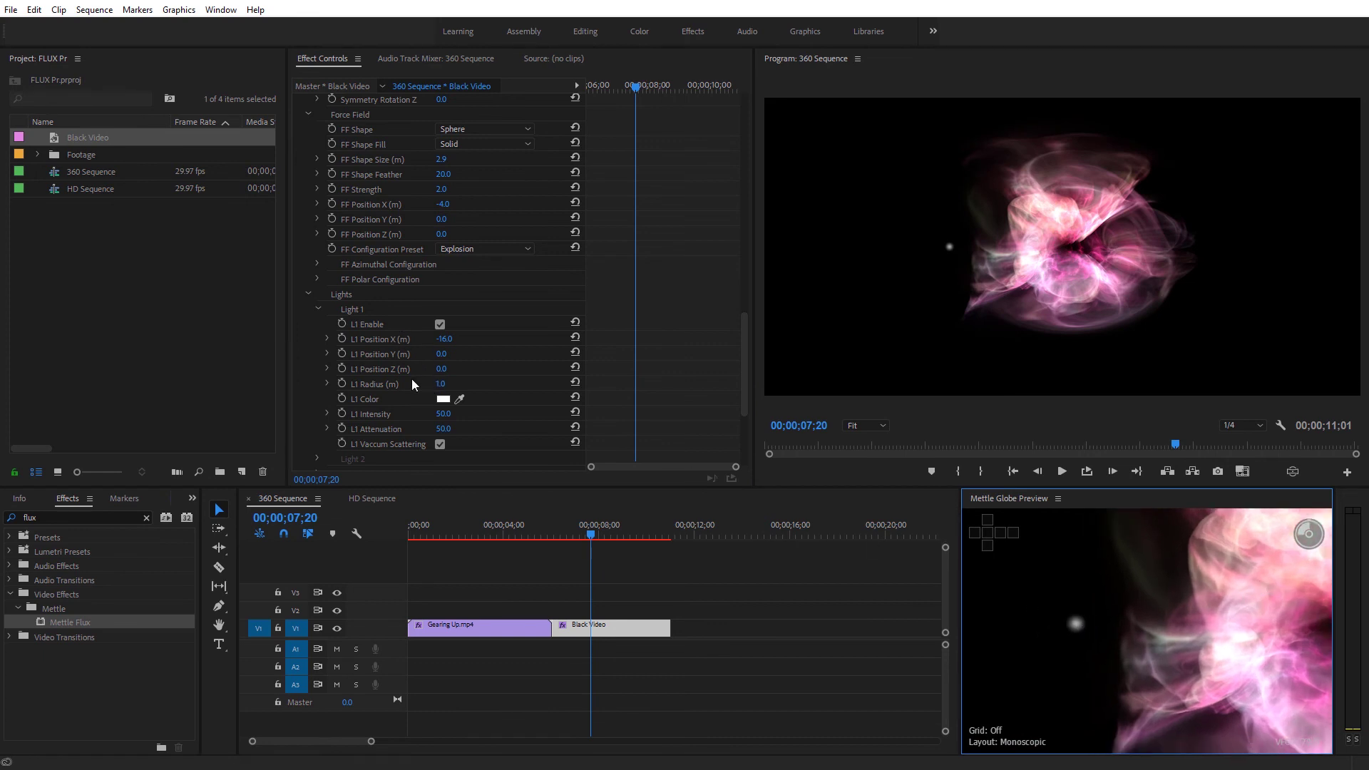
# Change Light 1's color to red and set its radius to 4.6 m.
pyautogui.click(441, 401)
pyautogui.moveTo(699, 399); pyautogui.dragTo(694, 442)
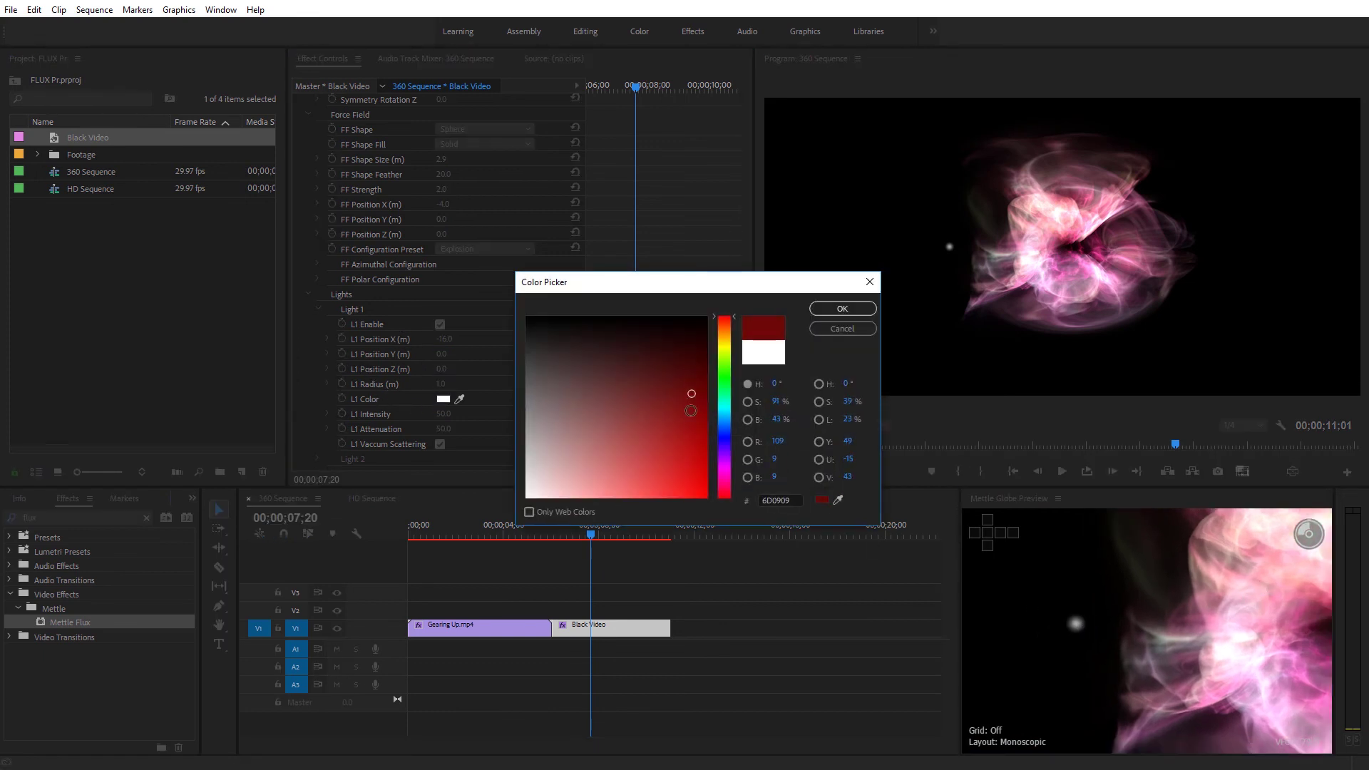
pyautogui.click(842, 309)
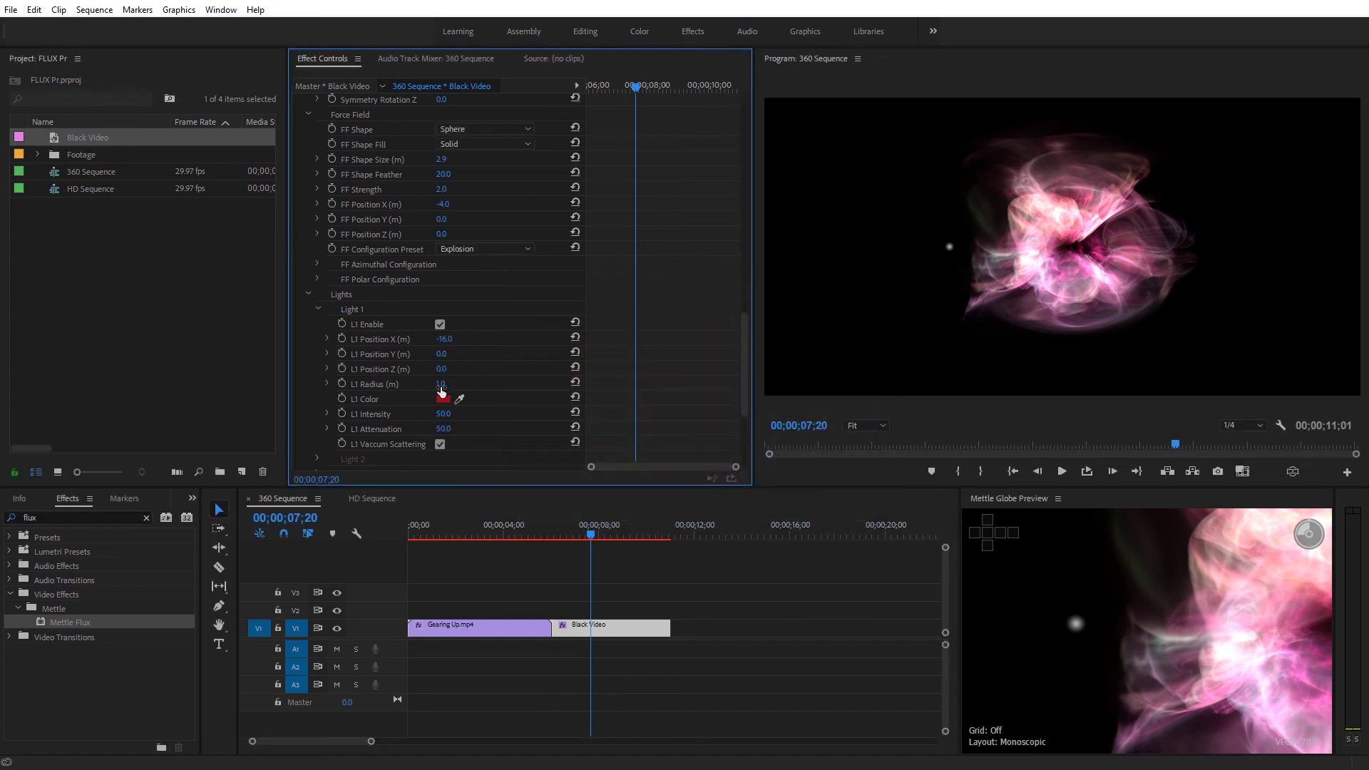
pyautogui.moveTo(448, 386)
pyautogui.mouseDown()
pyautogui.moveTo(470, 390)
pyautogui.moveTo(466, 373)
pyautogui.mouseUp()
# Review the available Mettle Flux Blending Mode options, keeping Normal.
pyautogui.moveTo(744, 349); pyautogui.dragTo(729, 401)
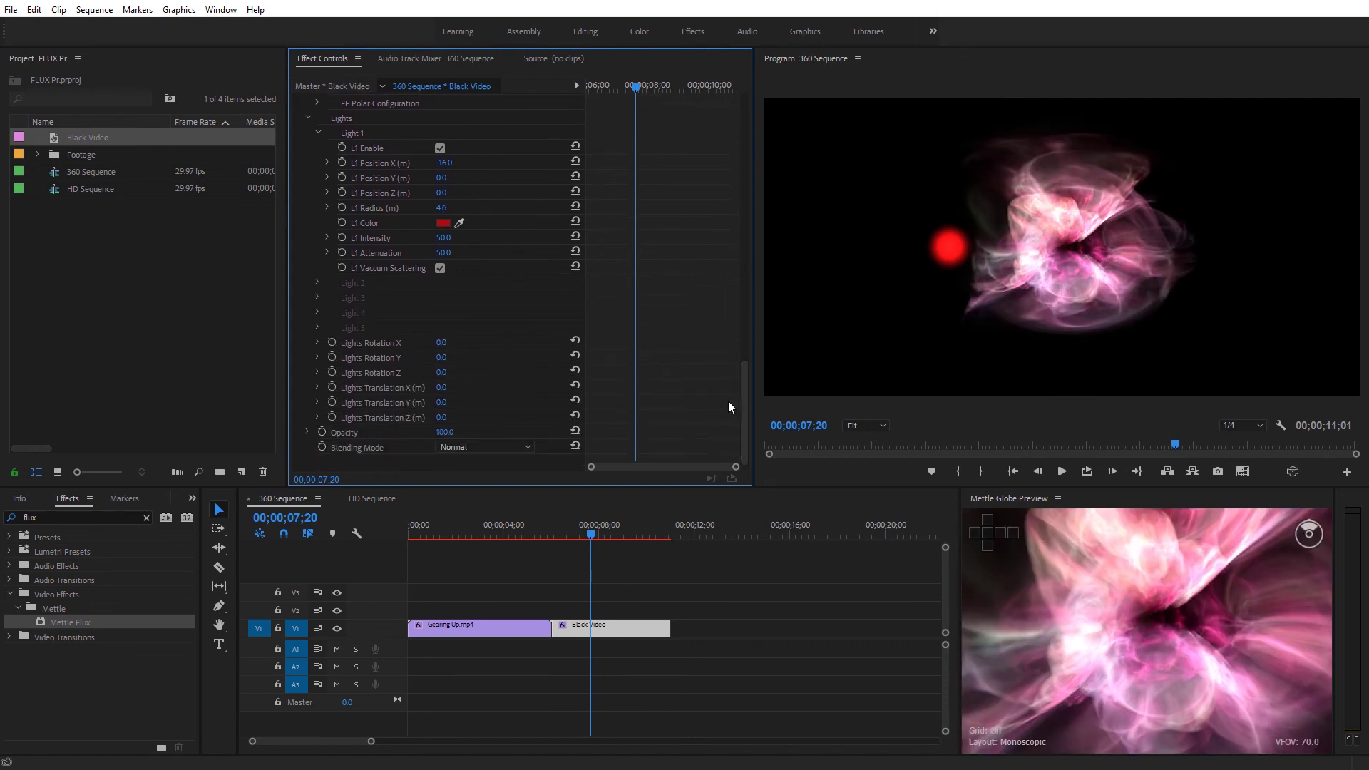
pyautogui.click(463, 446)
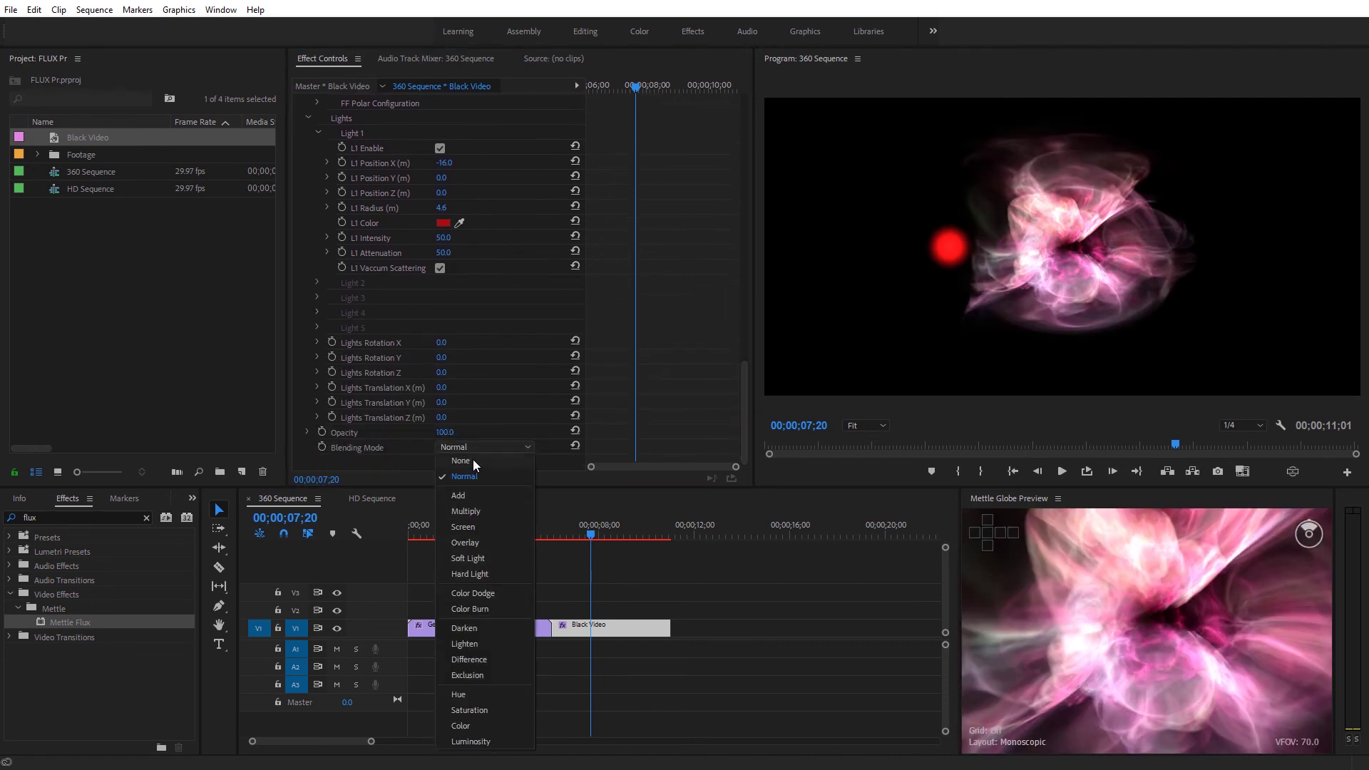
pyautogui.click(422, 443)
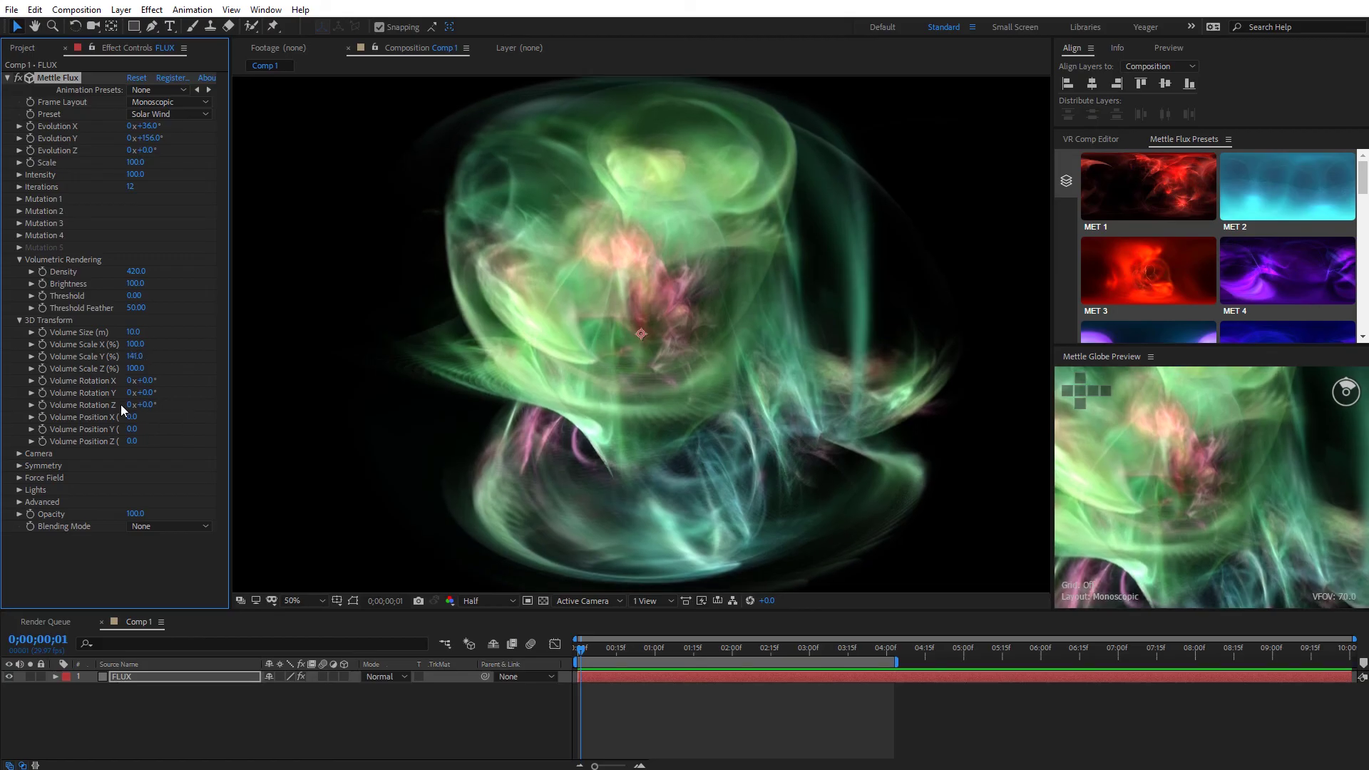
# In After Effects, adjust the Mettle Flux Volume Rotation Y on the FLUX layer.
pyautogui.moveTo(145, 392); pyautogui.dragTo(193, 391)
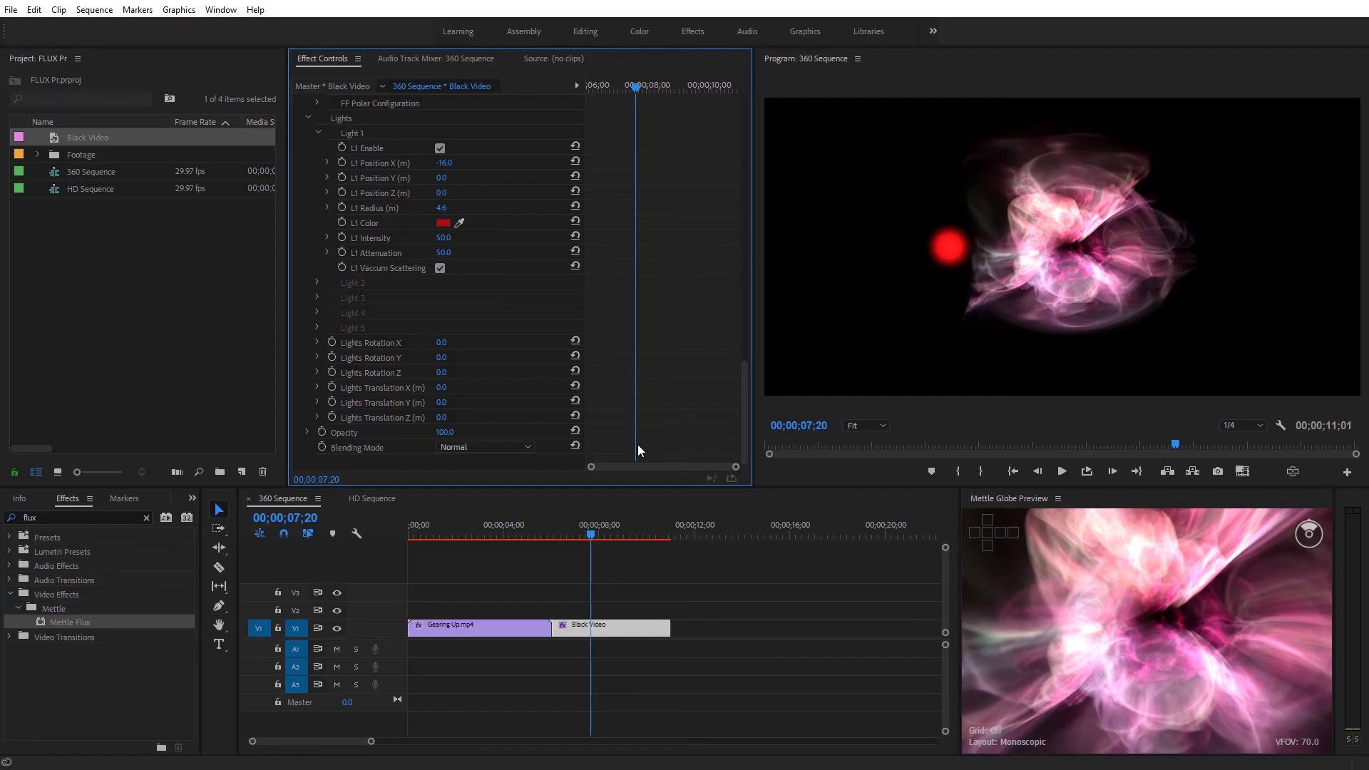